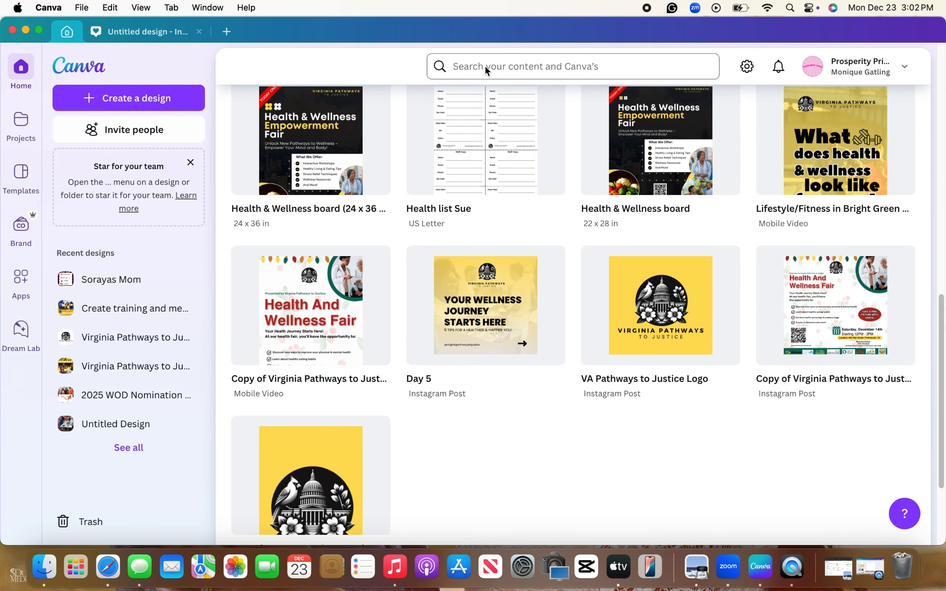
Search the content and templates for "vision board".
left_click(485, 65)
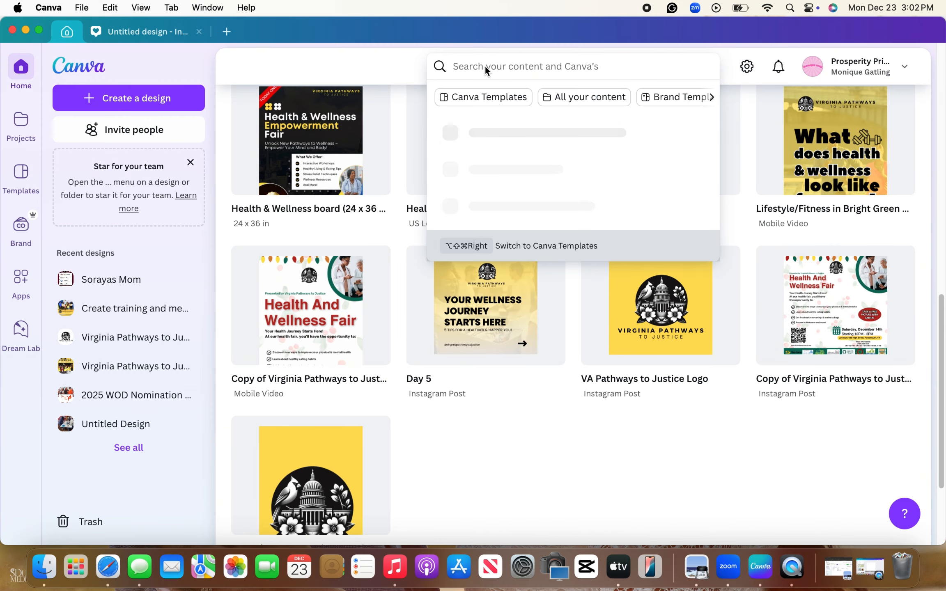
type("v")
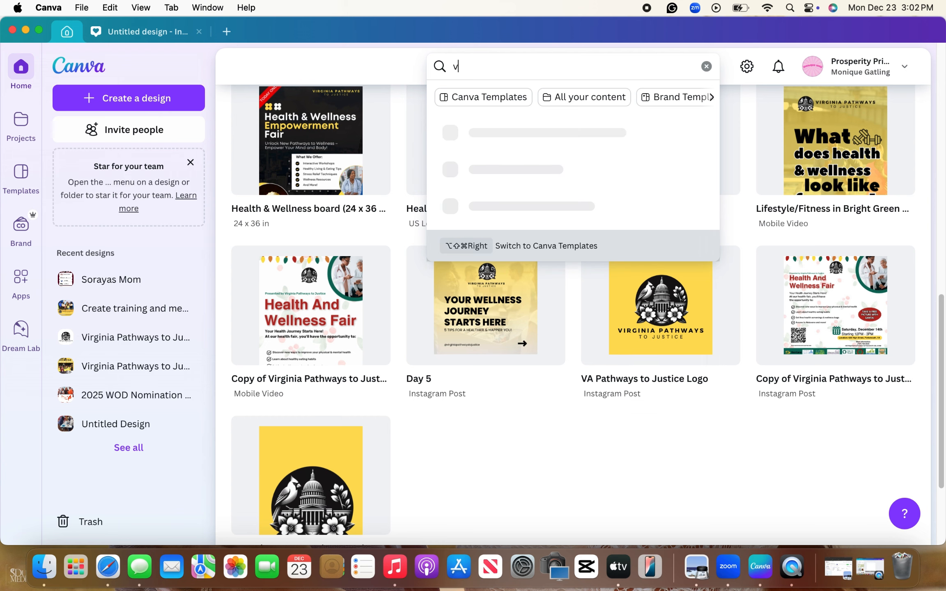
type("ision board")
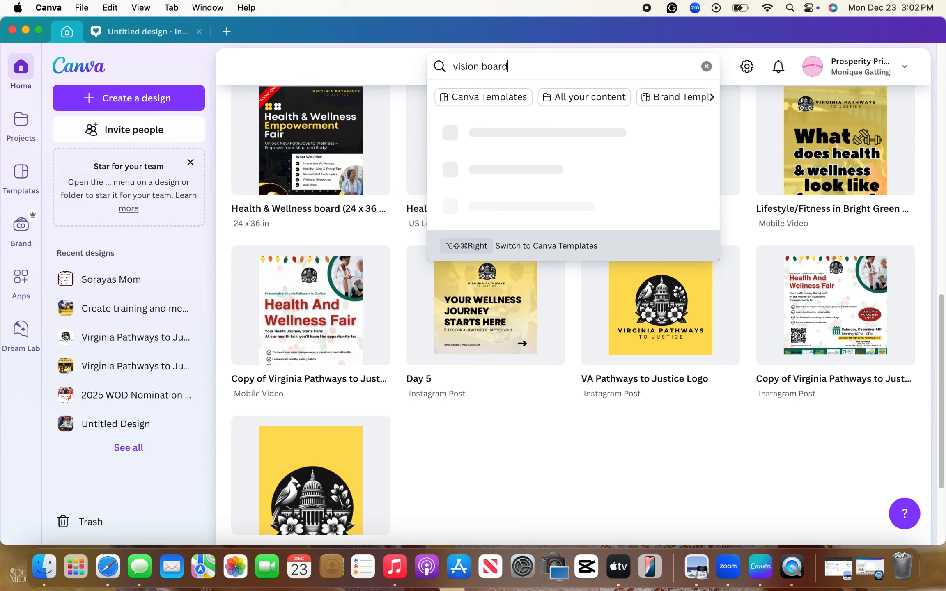
key("Return")
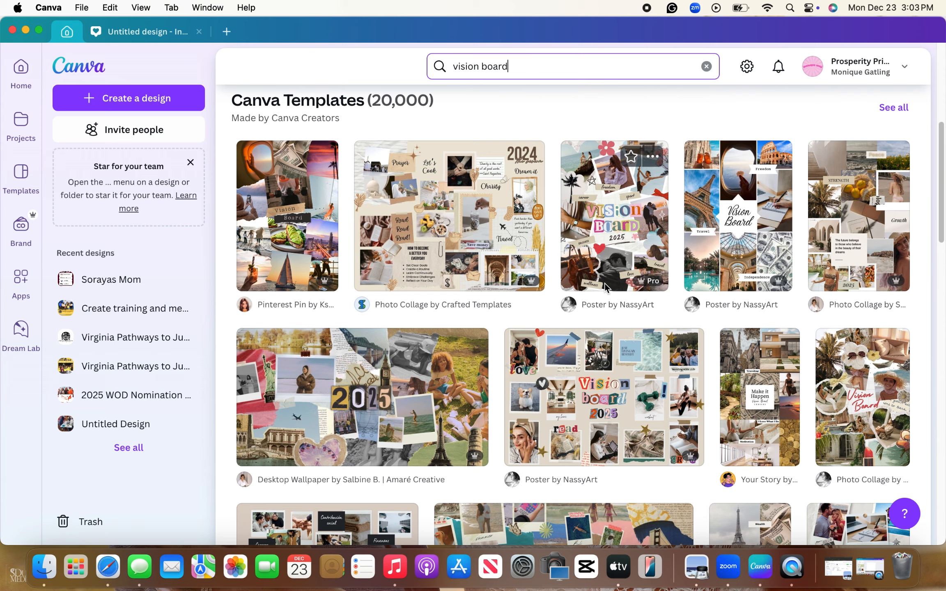
Choose the "Pink Modern Mood Board Collage Phone Wallpaper" template from the results and open it for customizing.
scroll(605, 283, "down", 1)
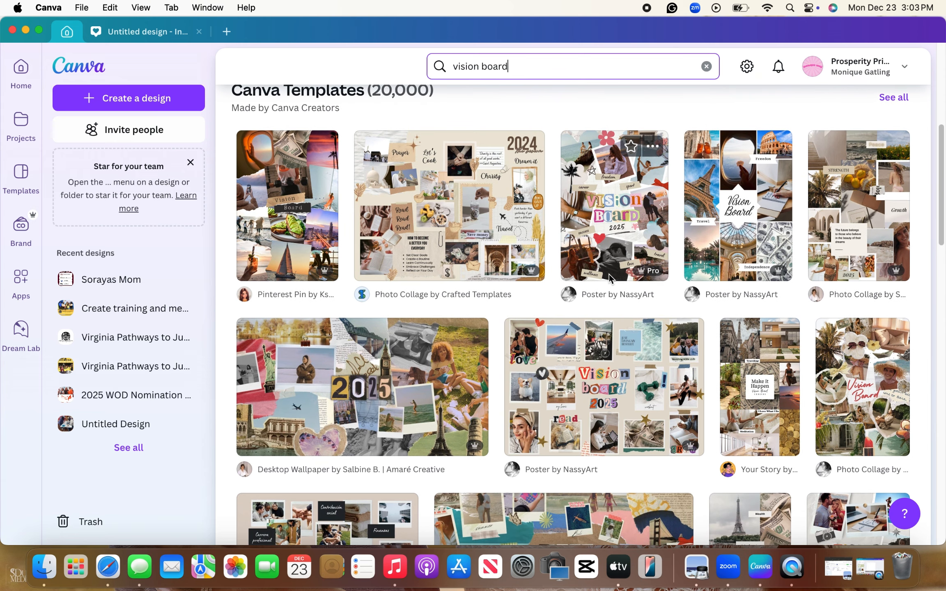
scroll(607, 277, "down", 4)
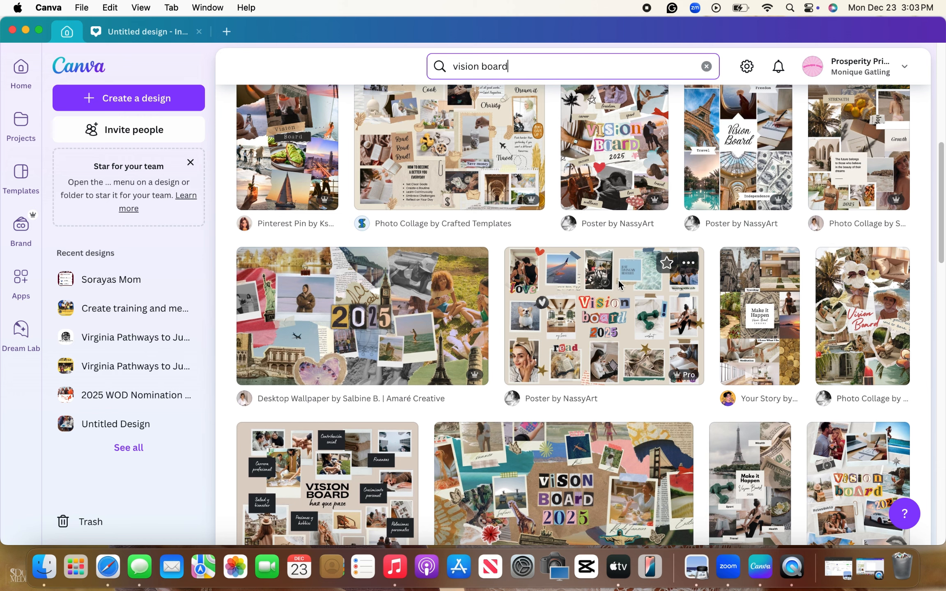
scroll(620, 282, "down", 5)
scroll(656, 305, "down", 9)
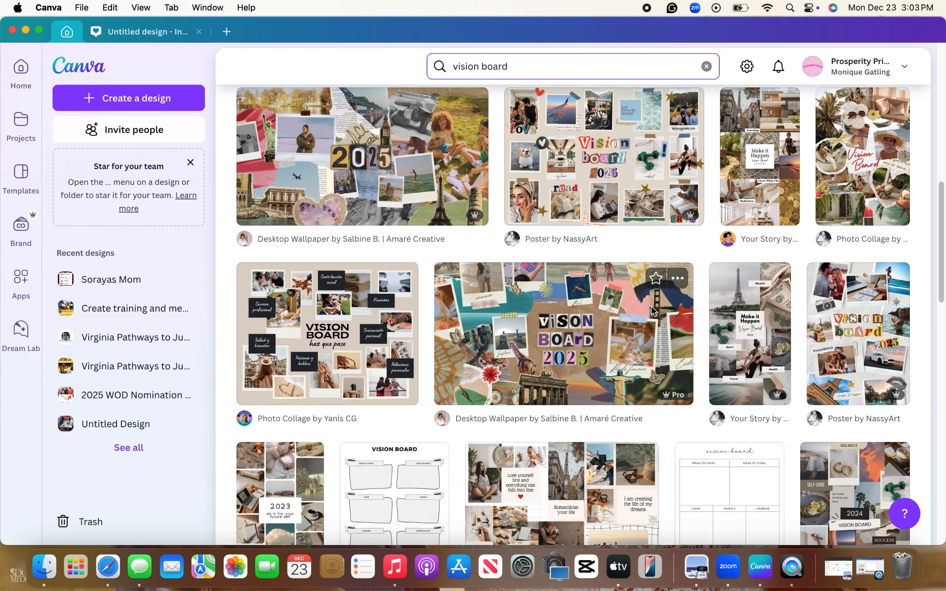
scroll(652, 309, "down", 7)
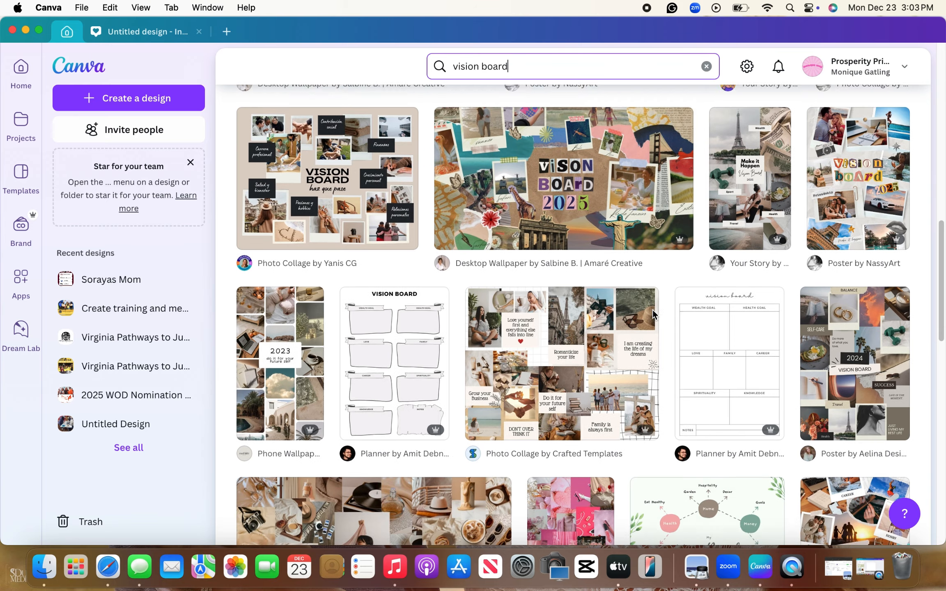
scroll(650, 318, "down", 1)
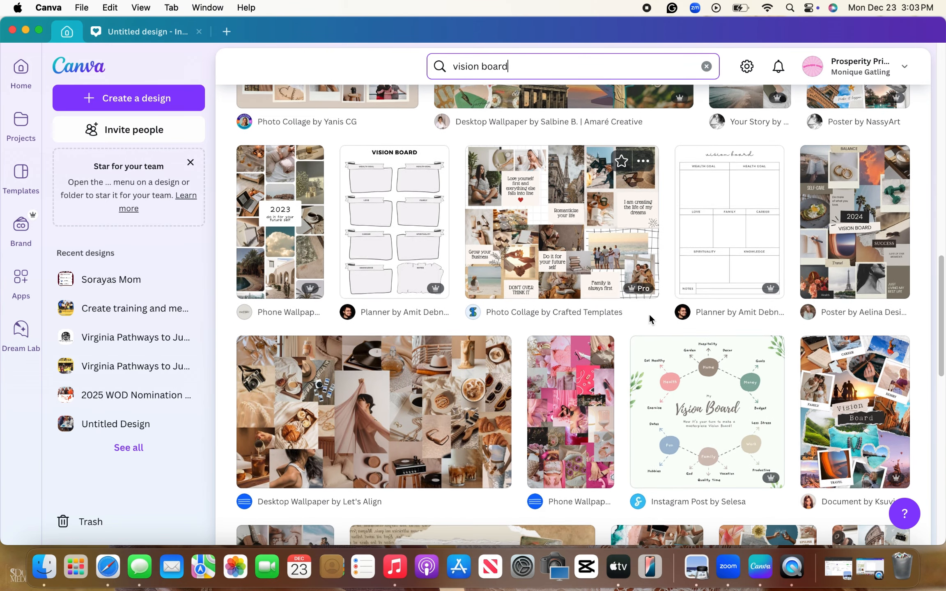
left_click(578, 402)
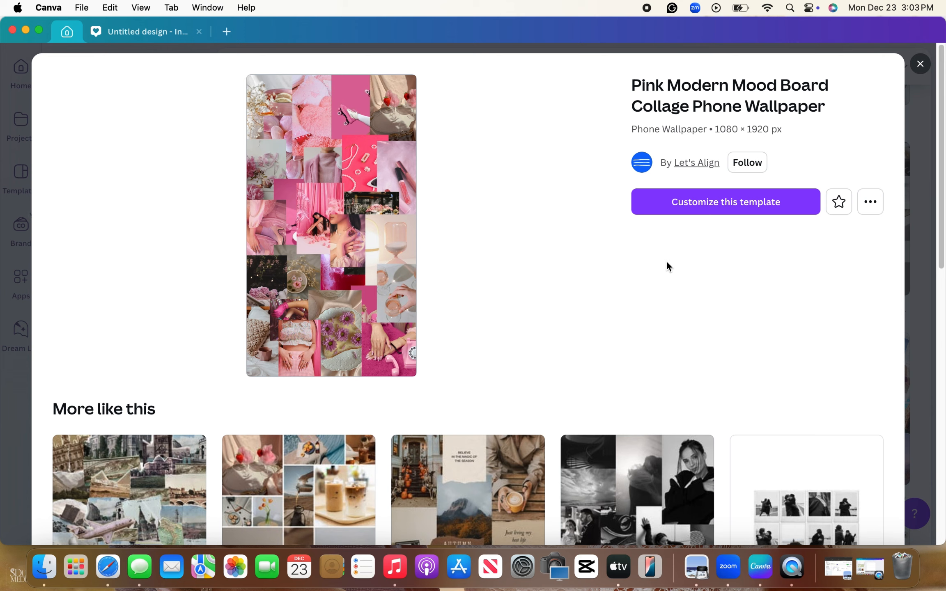
left_click(700, 208)
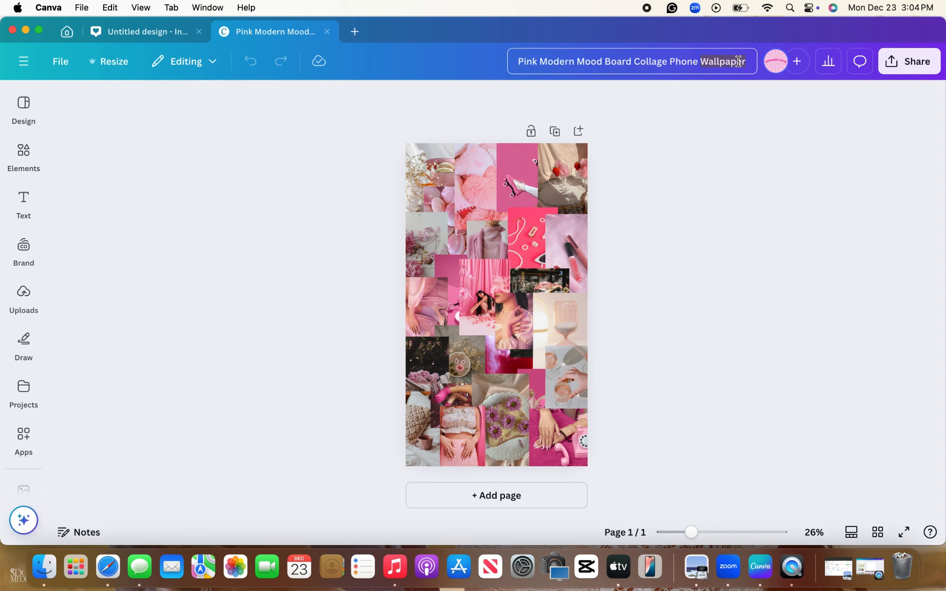
Rename the design with the owner's first name in possessive form followed by "2025 Vision Board".
type("Mo")
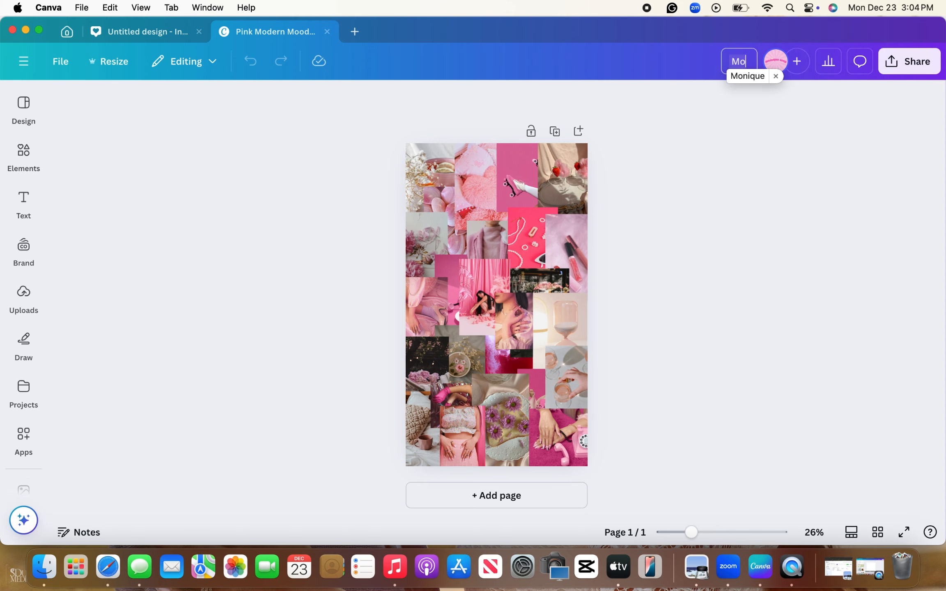
type("nique's 2")
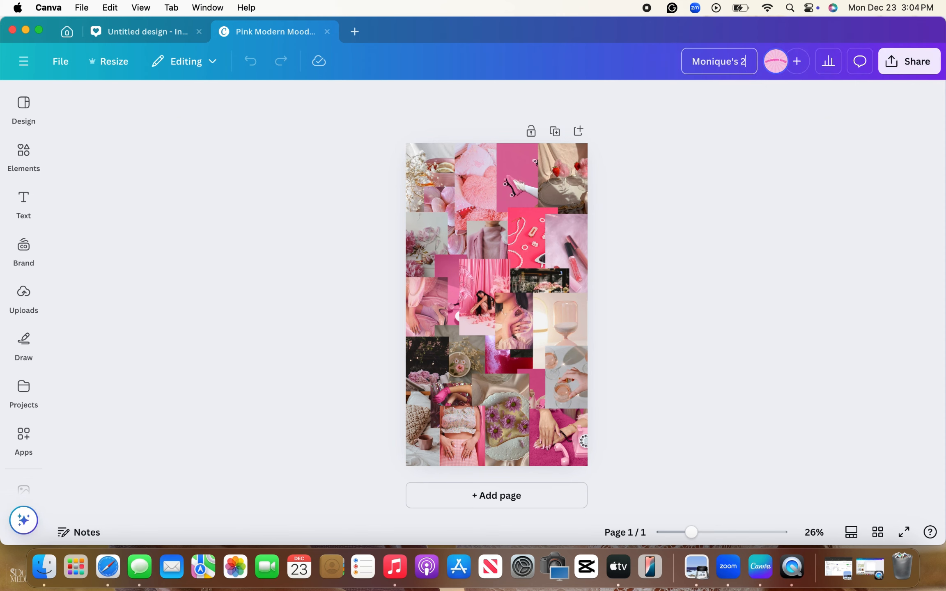
type("025 Vision Board")
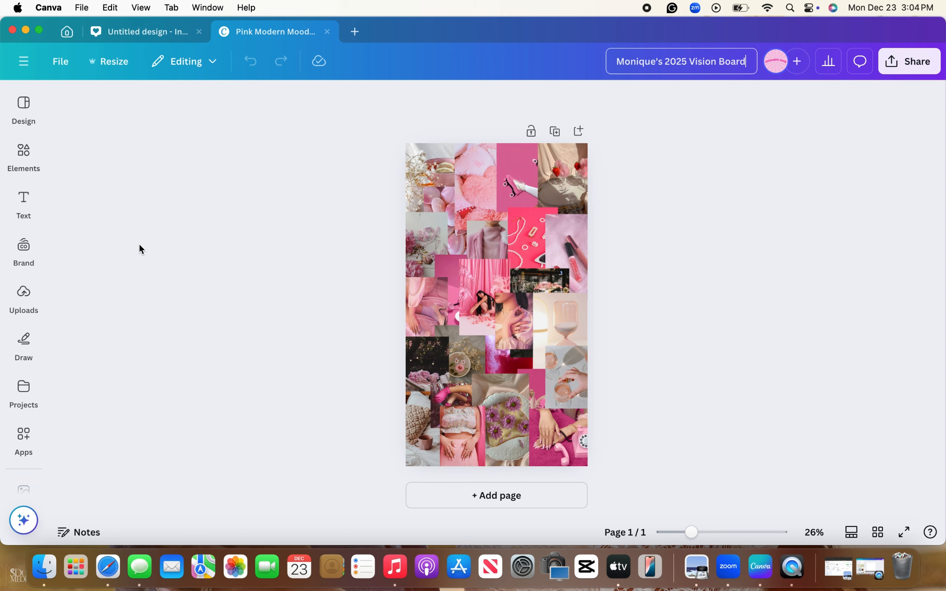
Search the stock photos for "travel" and filter the results by the colour pink.
scroll(32, 383, "down", 5)
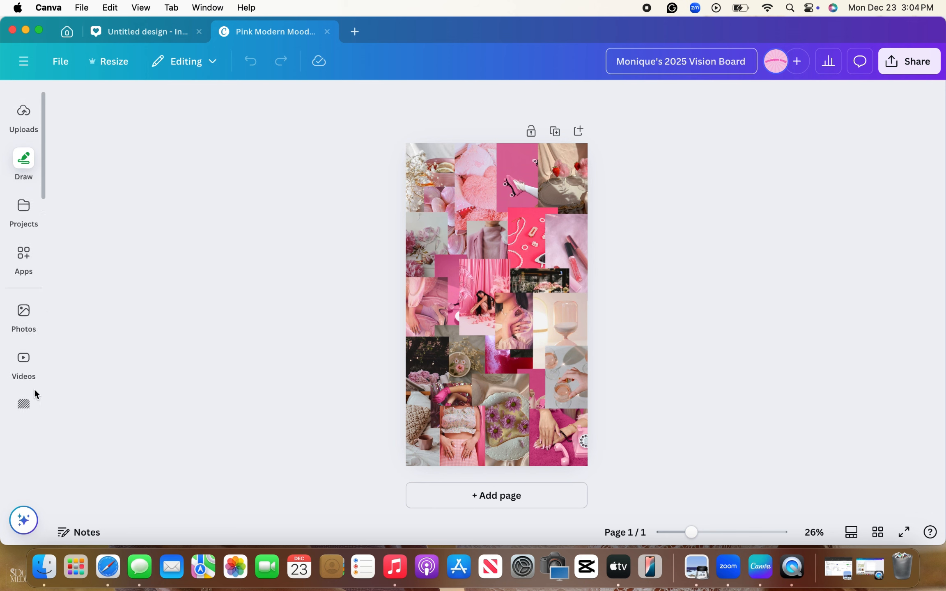
left_click(23, 303)
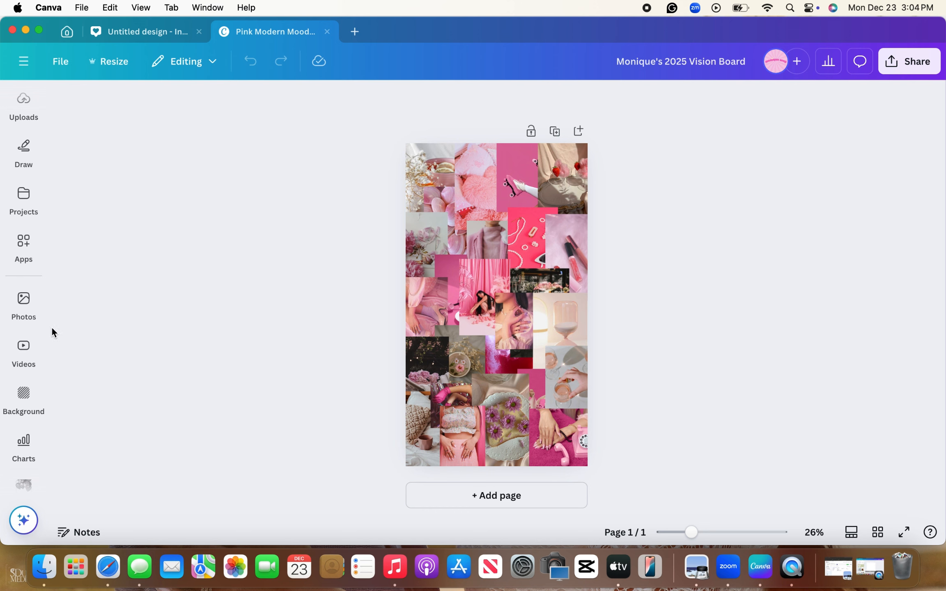
left_click(21, 344)
left_click(22, 313)
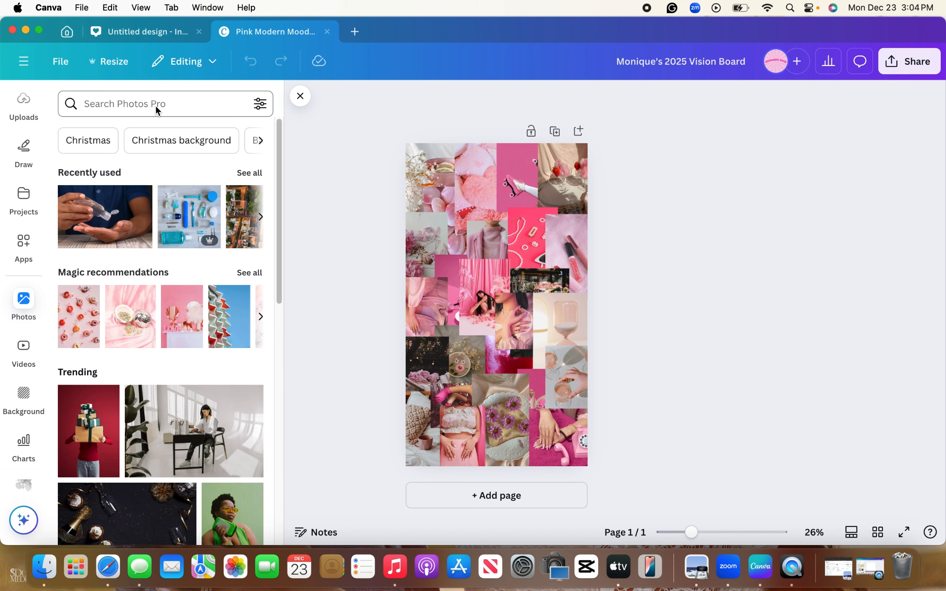
left_click(143, 102)
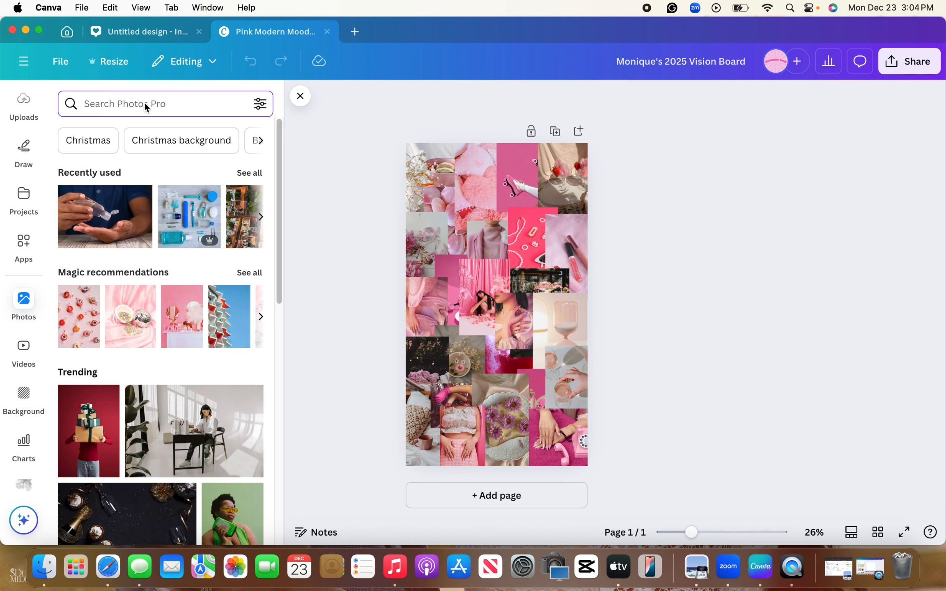
type("trav")
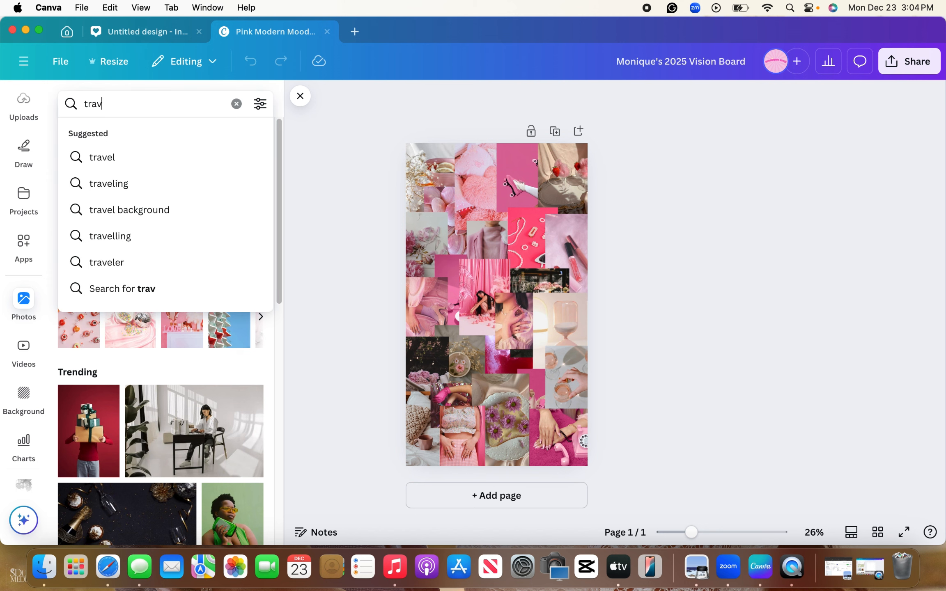
type("el")
key("Return")
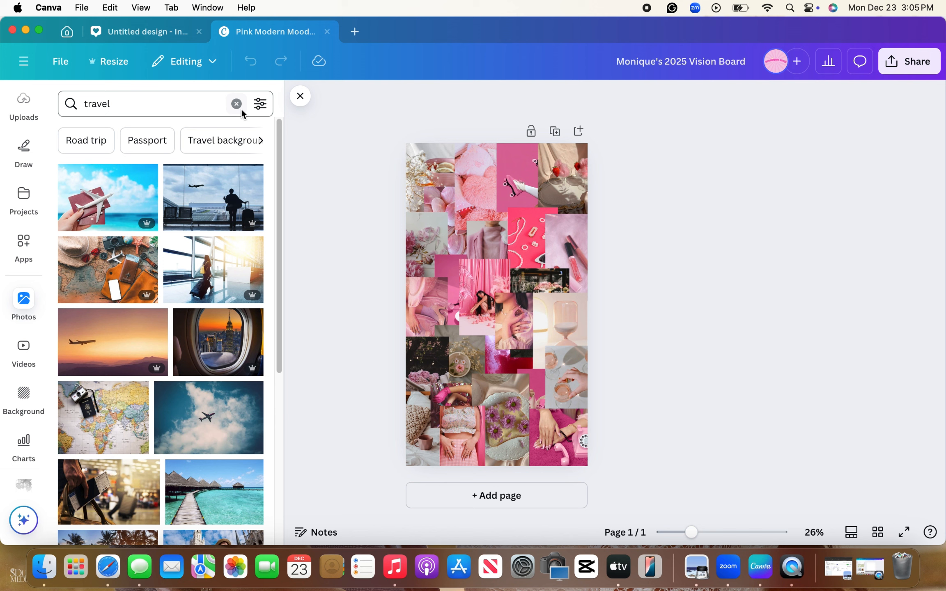
left_click(263, 105)
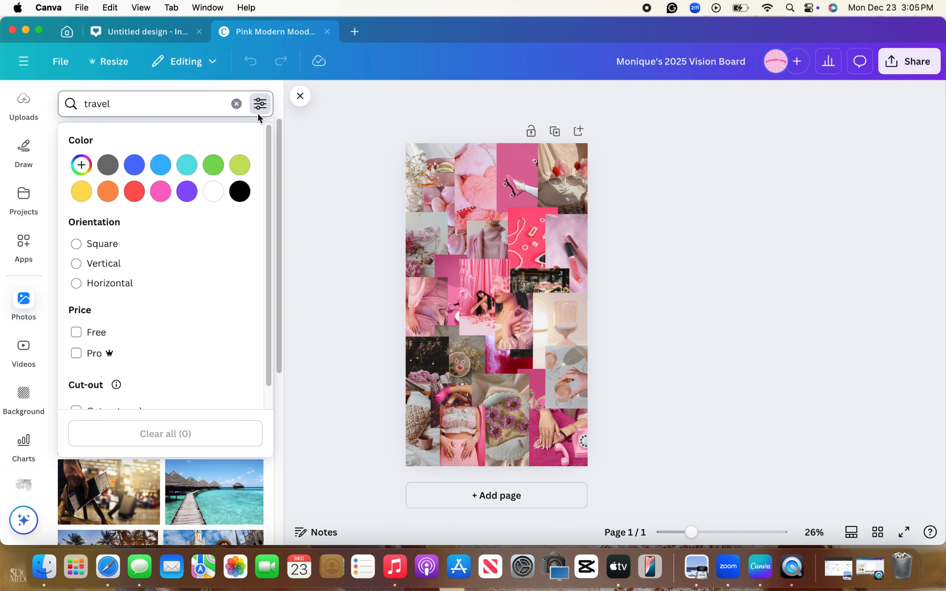
left_click(166, 194)
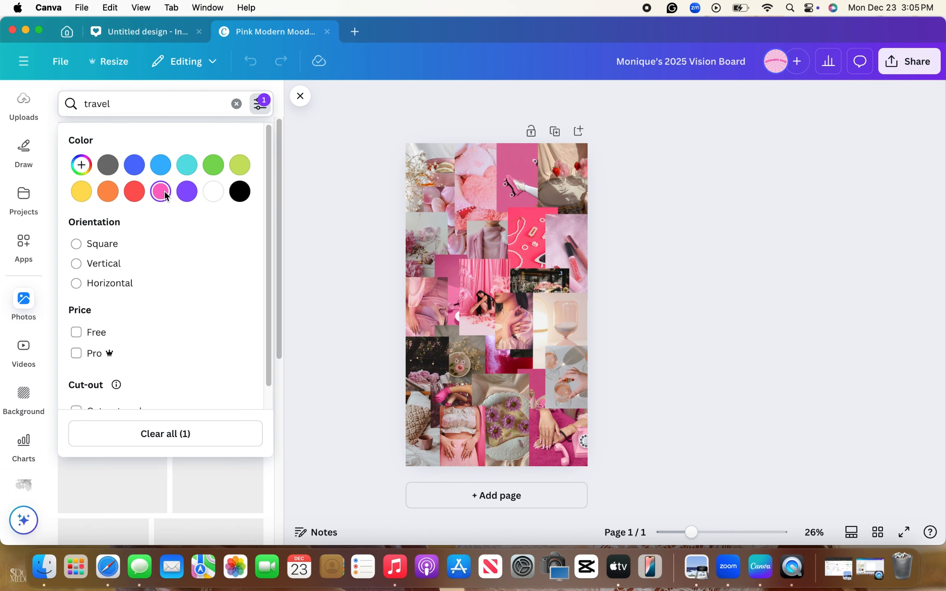
left_click(98, 336)
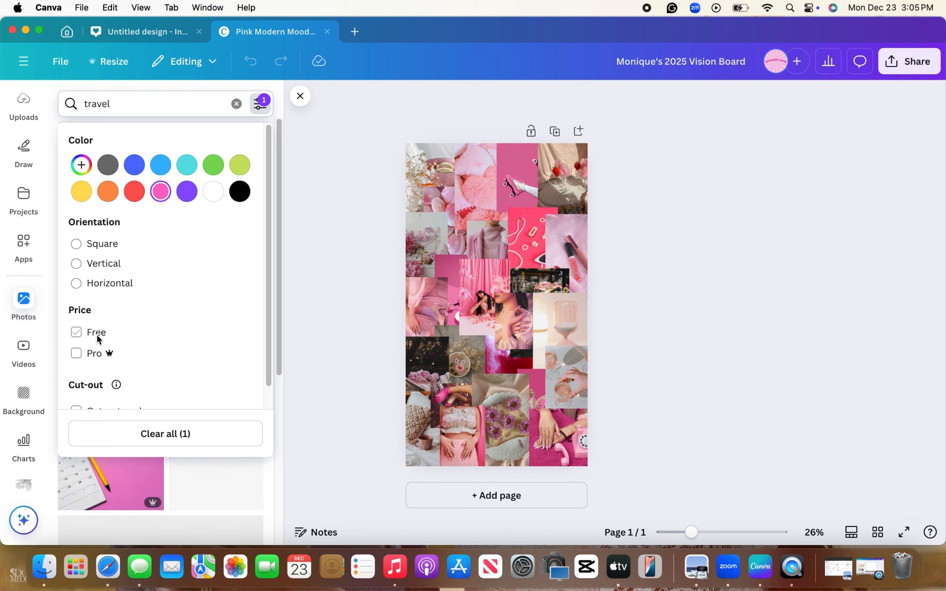
left_click(214, 90)
left_click(260, 104)
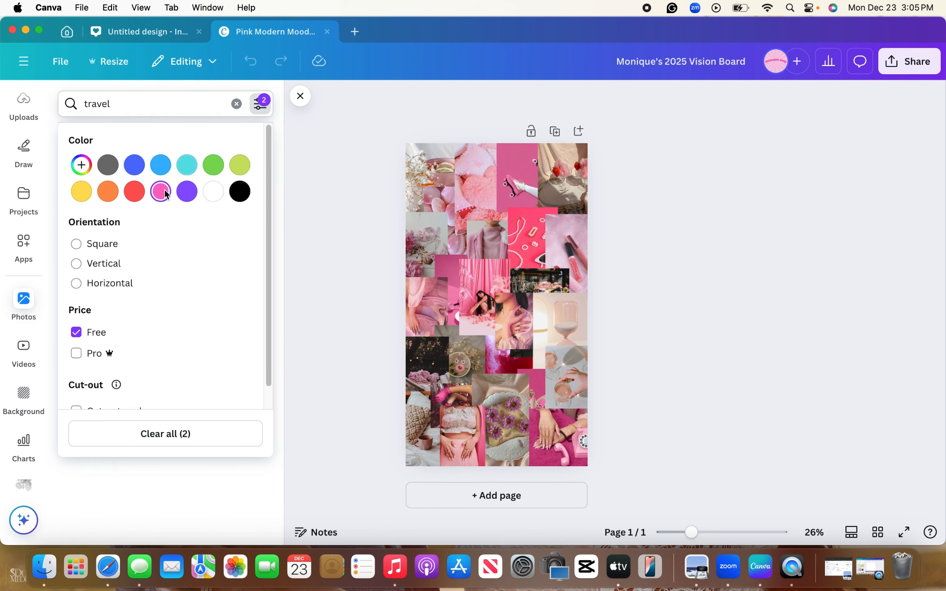
left_click(85, 333)
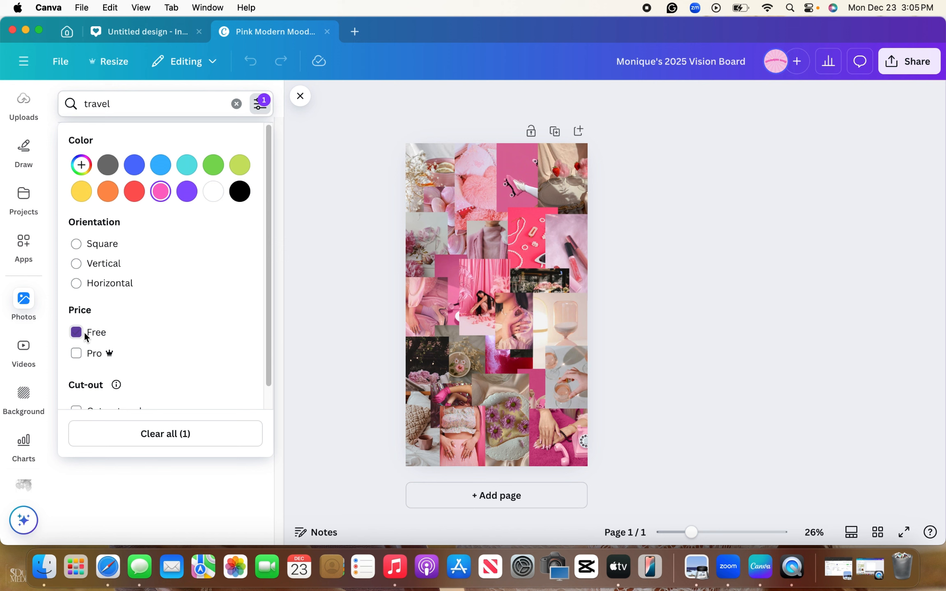
left_click(206, 87)
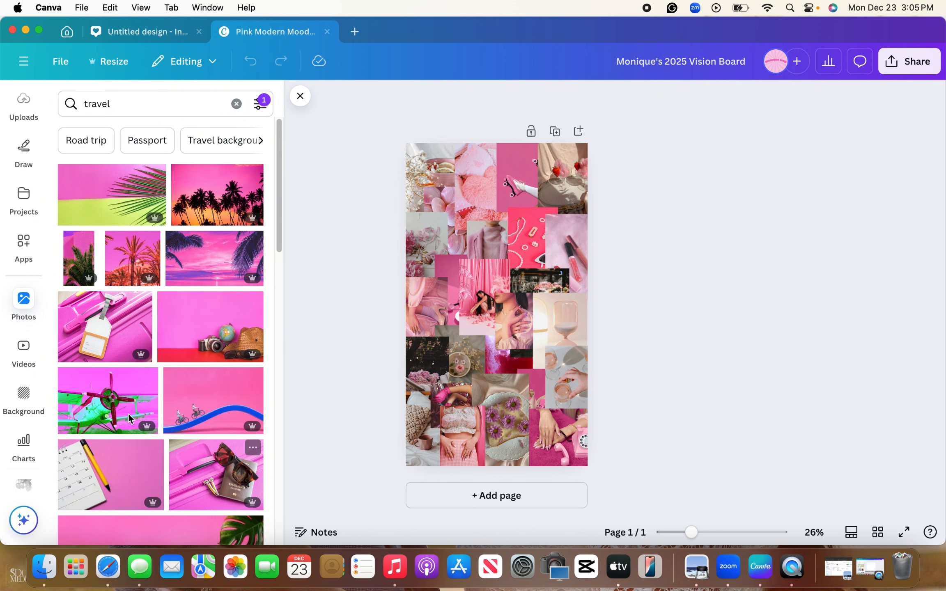
Replace the collage's top-left photo with the green biplane and the bottom-centre flower photo with the purple palm sunset, cropped to show the palm.
left_click_drag(129, 418, 420, 251)
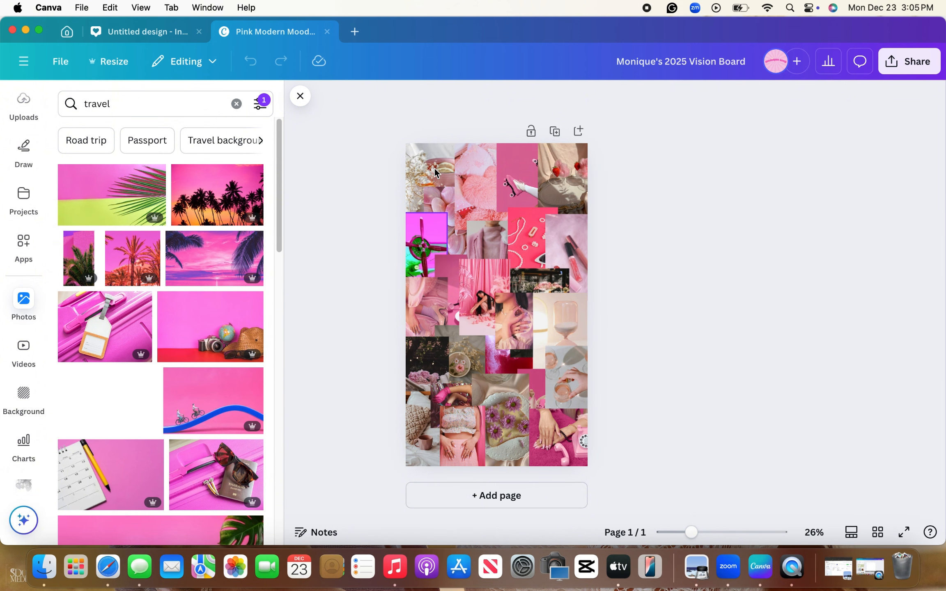
left_click_drag(436, 173, 434, 172)
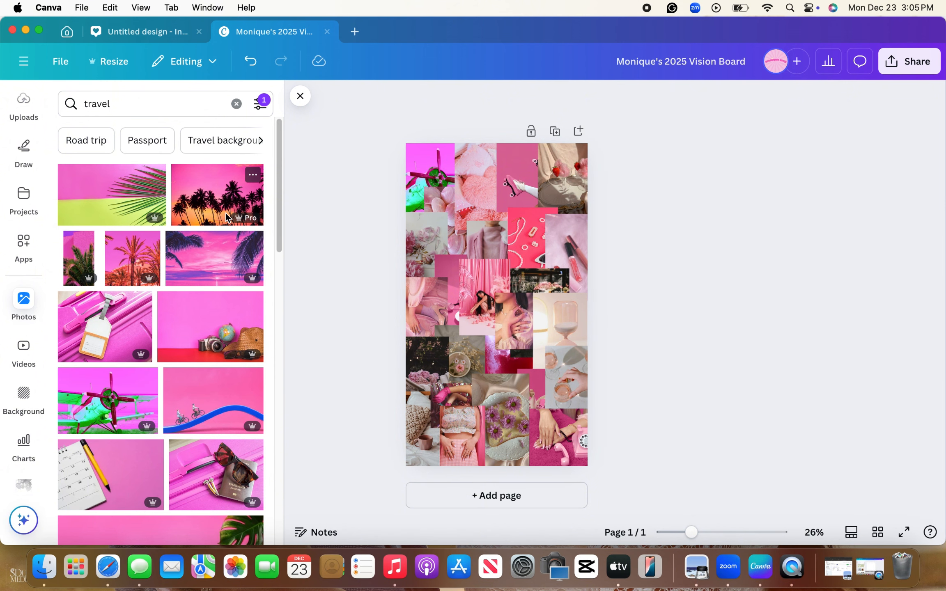
left_click_drag(230, 264, 574, 398)
double_click(507, 426)
left_click(230, 516)
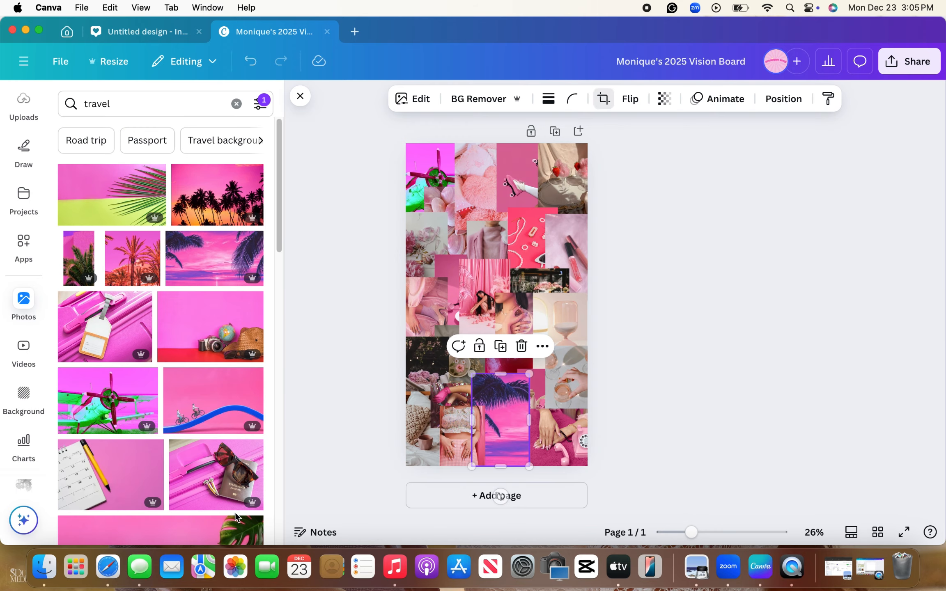
Replace the red accessories photo beside the lipstick with the palm sunset picture and shift its crop to show the right-hand palm.
left_click_drag(258, 262, 536, 246)
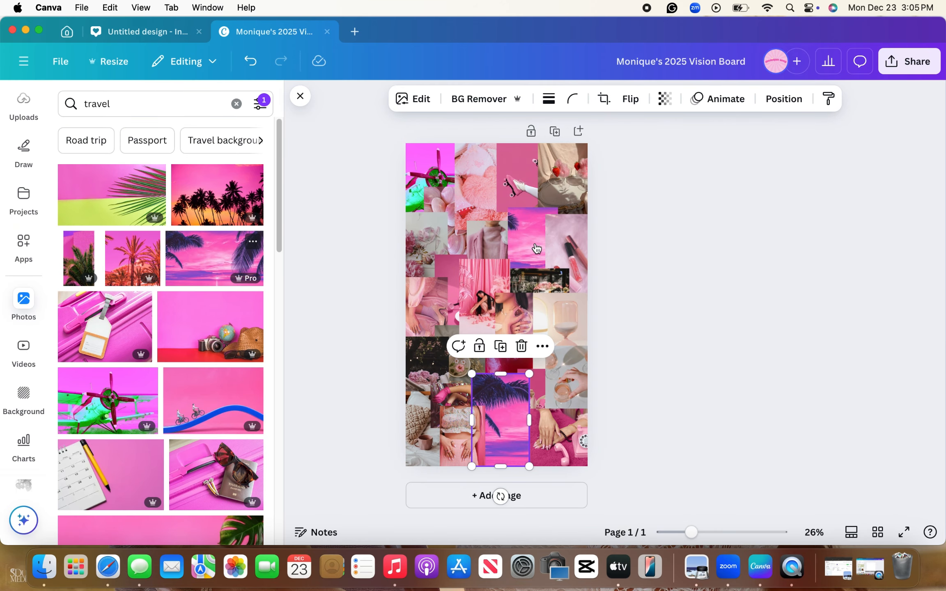
left_click(536, 244)
double_click(536, 243)
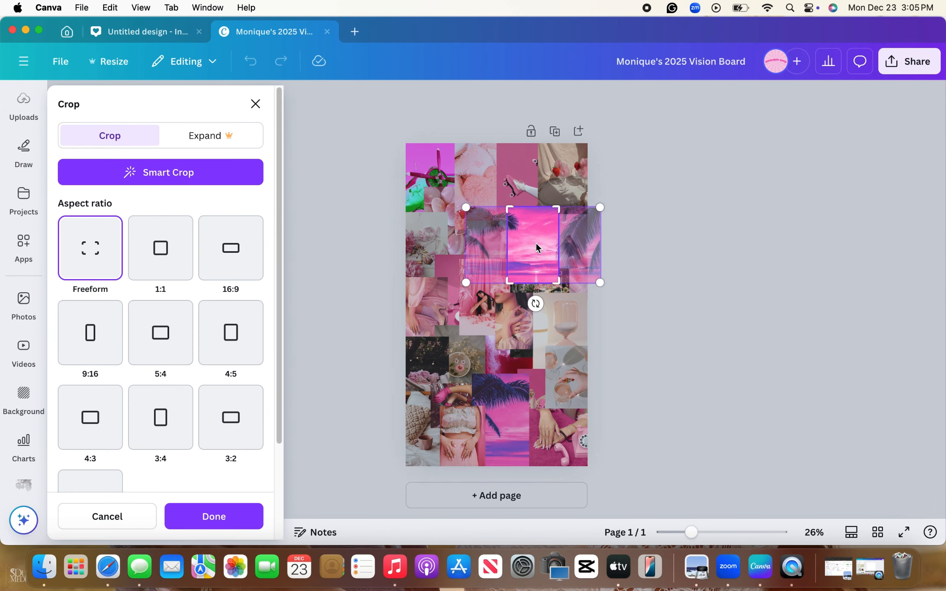
left_click_drag(508, 245, 476, 242)
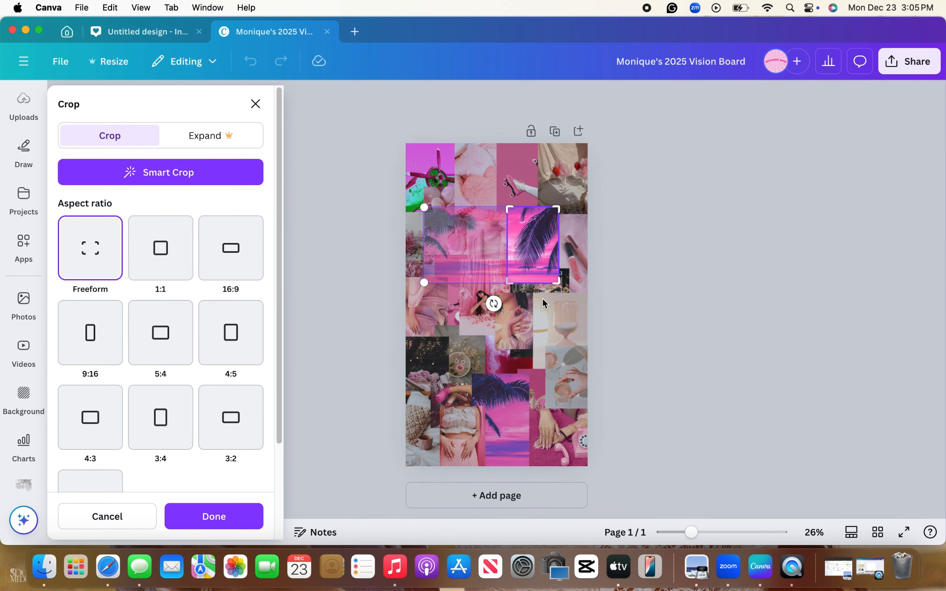
left_click(245, 514)
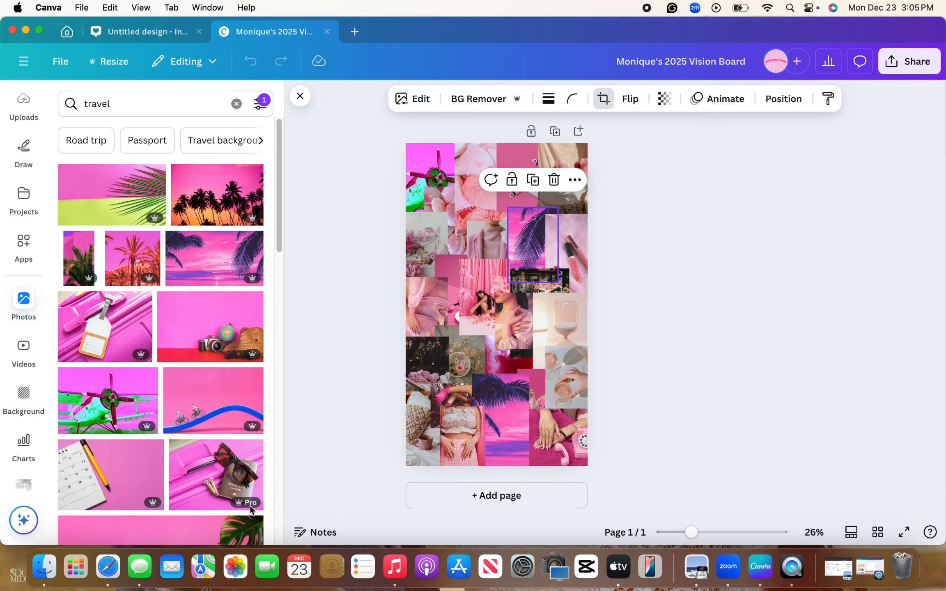
Replace the hands photo on the collage's left edge with the pink luggage picture, shifting its crop to show the sunglasses and passport.
scroll(224, 341, "down", 5)
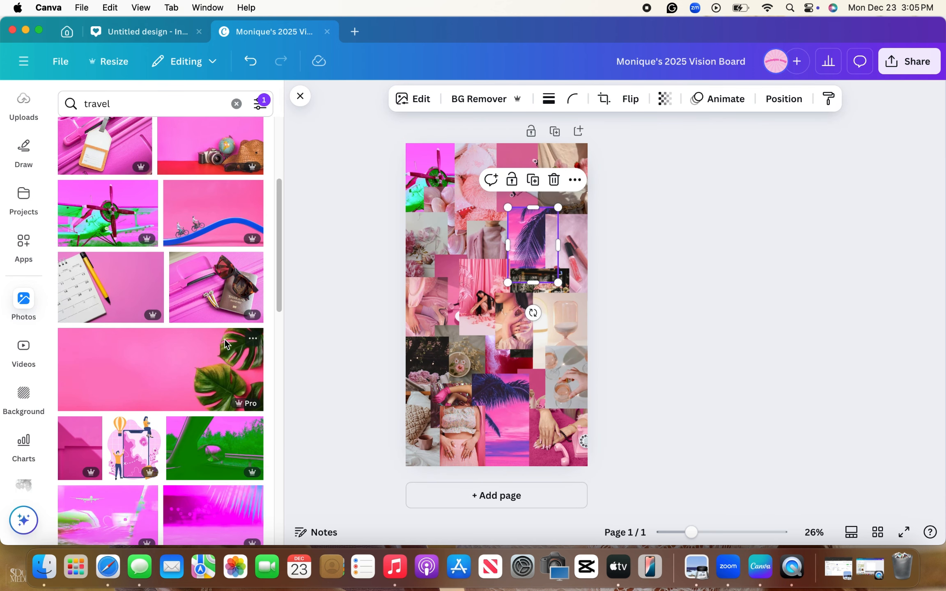
left_click_drag(224, 294, 427, 310)
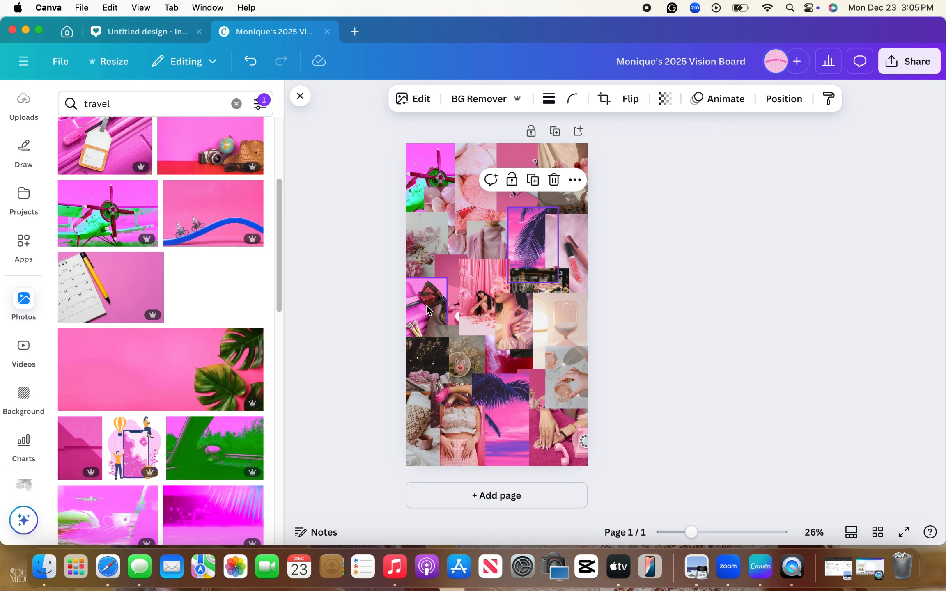
left_click(427, 310)
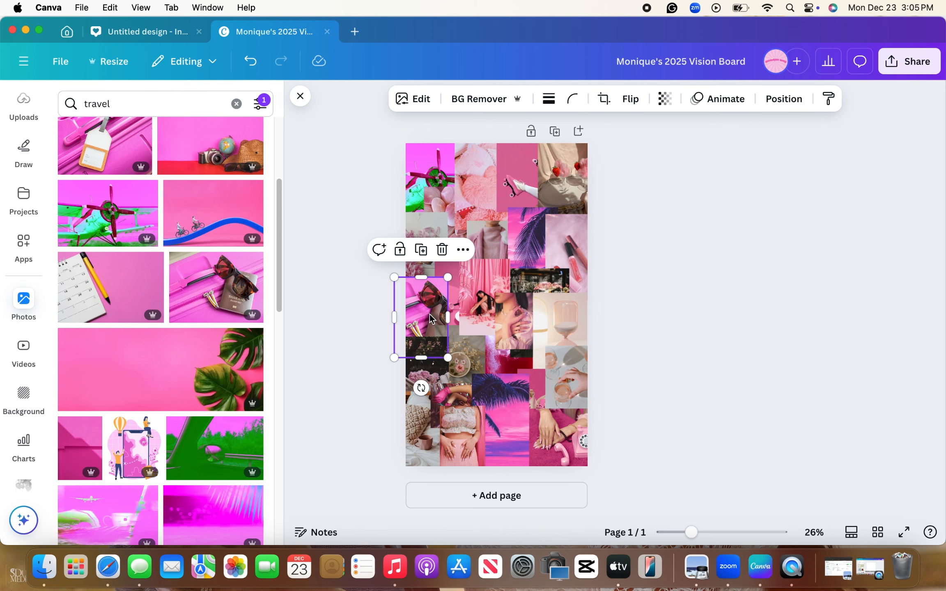
double_click(431, 315)
left_click_drag(432, 316, 405, 312)
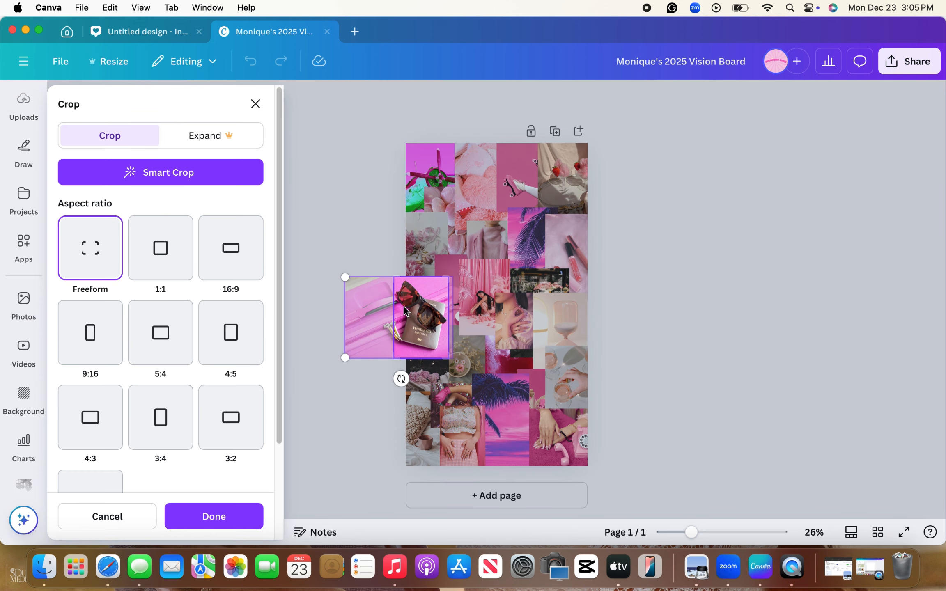
left_click(341, 172)
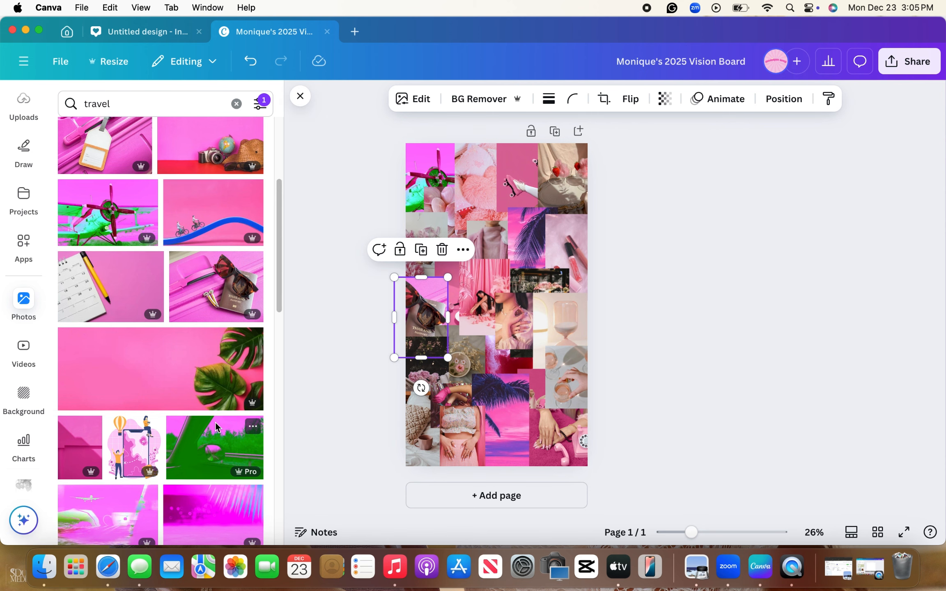
Look through the remaining pink travel pictures and search the stock photos for "beach".
scroll(215, 422, "down", 3)
scroll(215, 422, "down", 5)
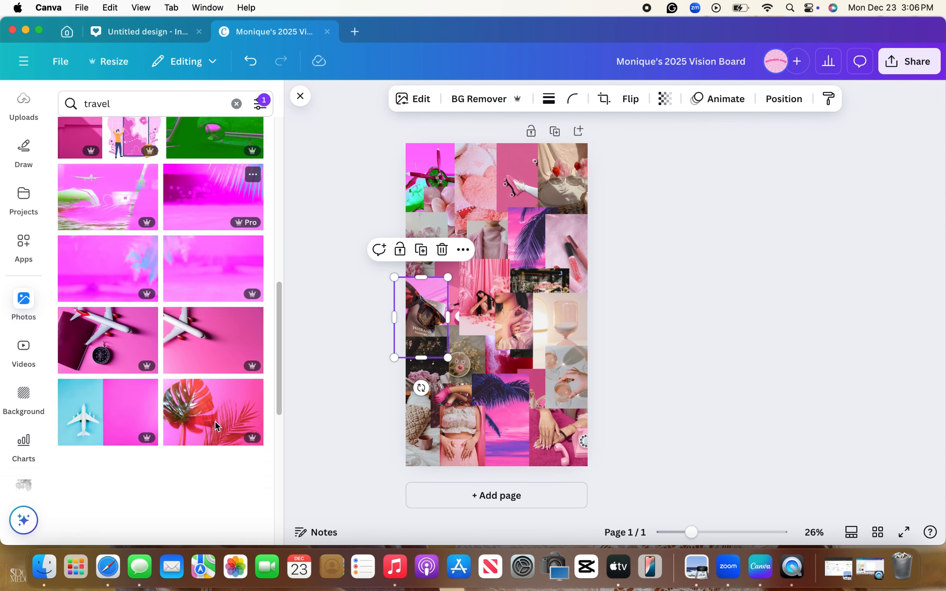
scroll(219, 202, "down", 1)
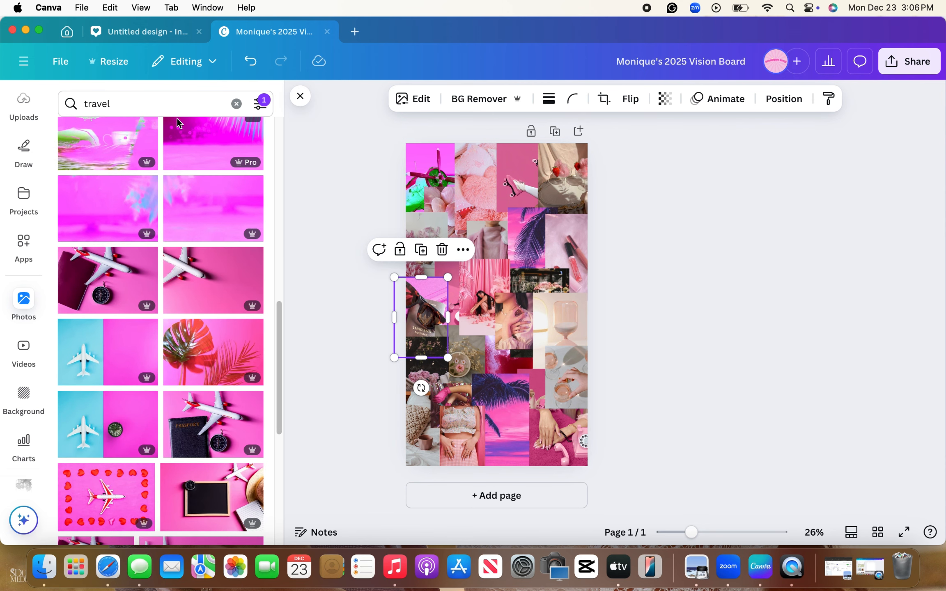
double_click(106, 104)
type("beach")
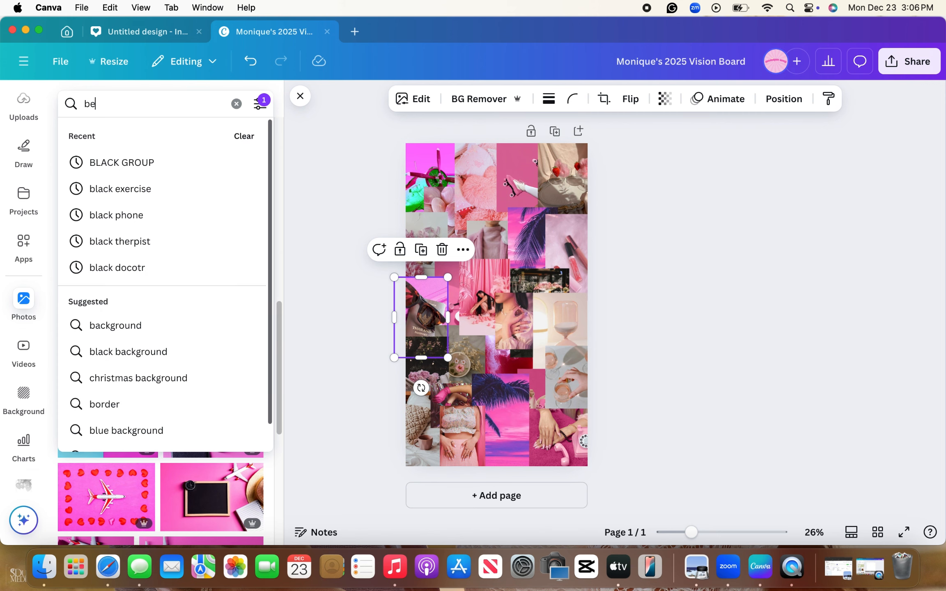
key("BackSpace")
key("BackSpace")
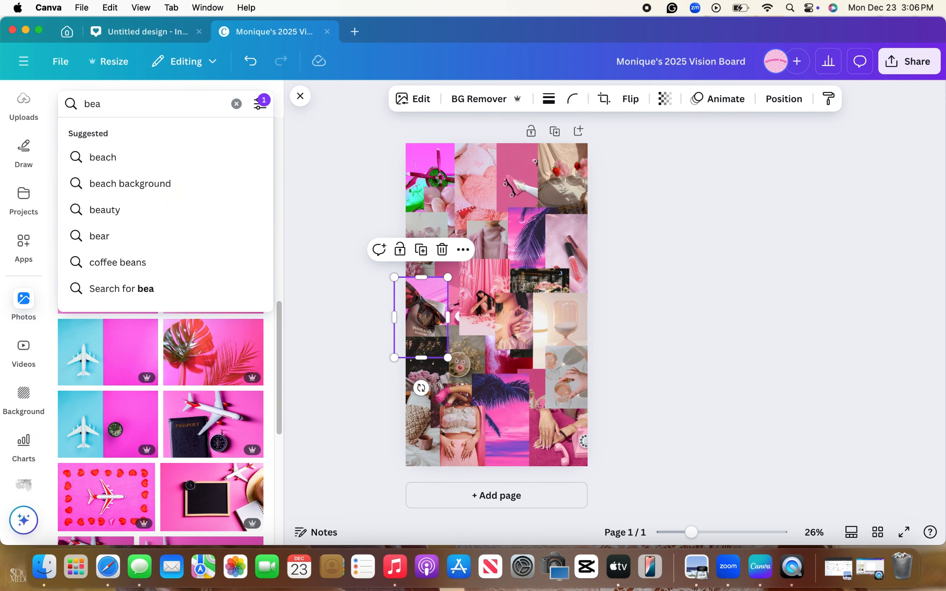
type("ch")
key("Return")
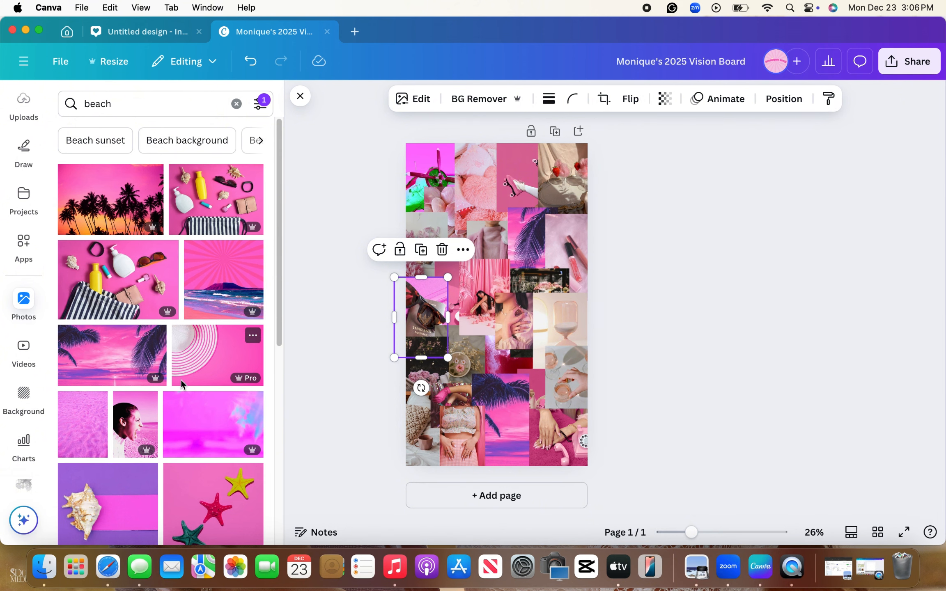
Replace the collage's centre photo with the three starfish and the bottom-right pink telephone photo with the pink beach umbrella.
scroll(207, 405, "down", 4)
left_click_drag(220, 395, 474, 292)
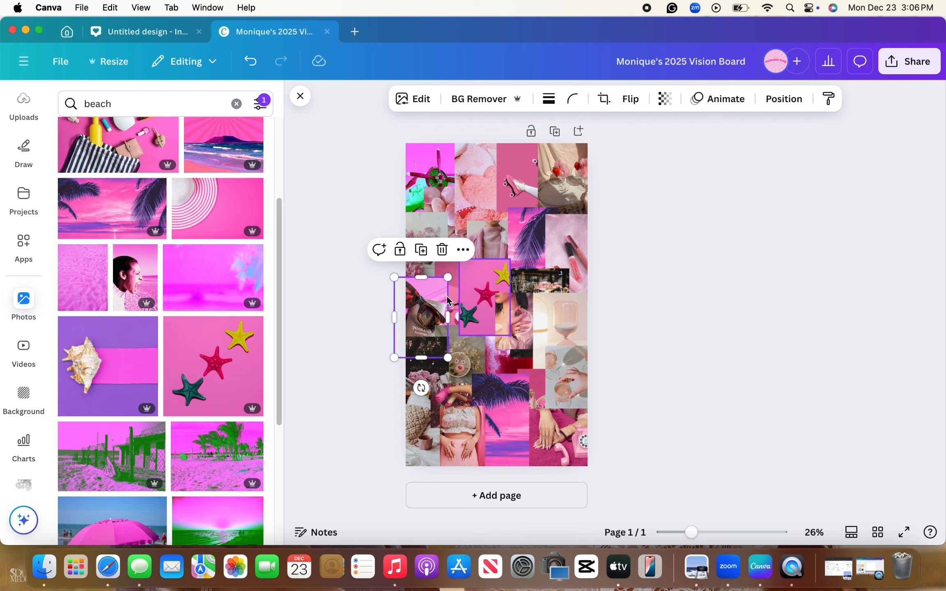
scroll(197, 411, "down", 5)
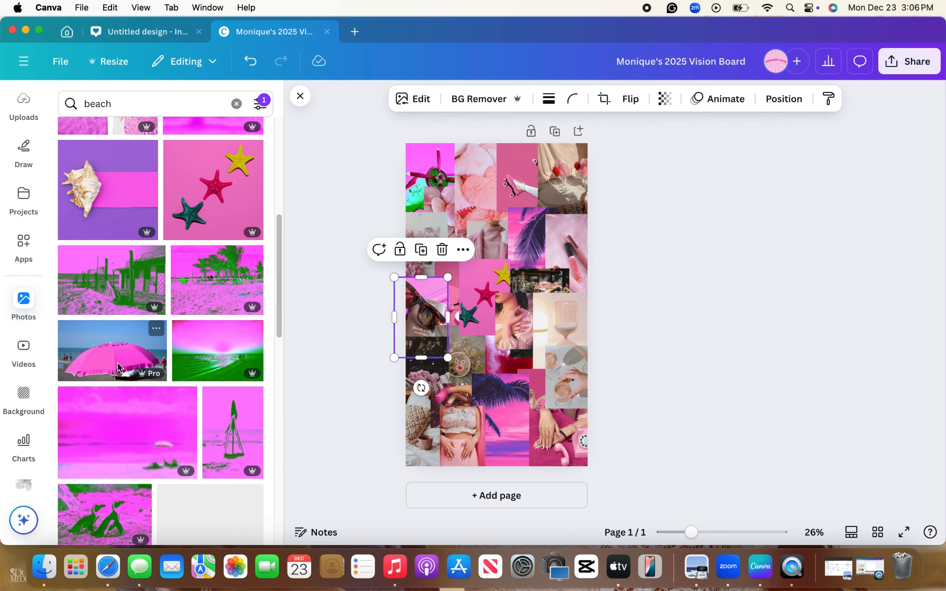
left_click_drag(123, 357, 549, 439)
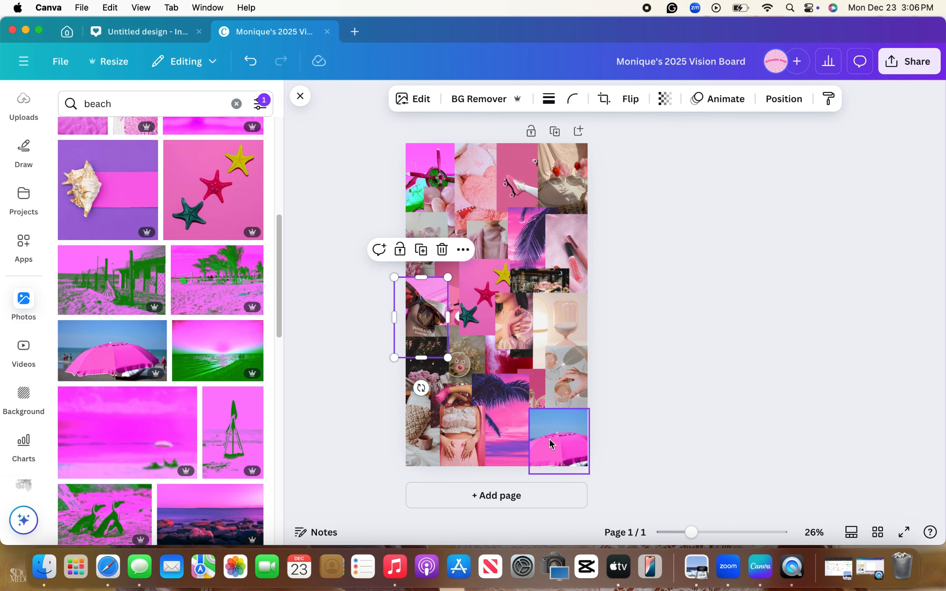
double_click(567, 445)
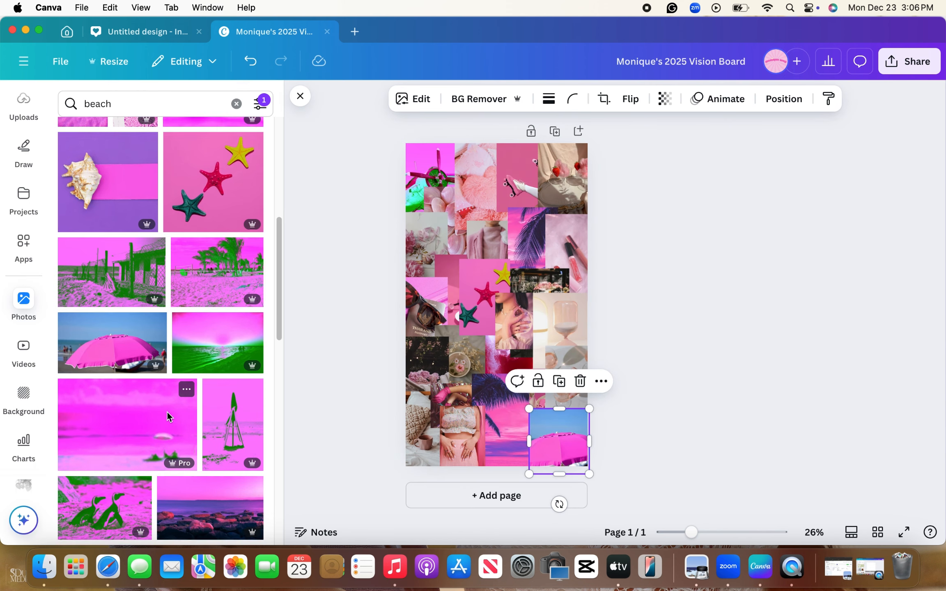
Replace the beach umbrella picture with the green sailboat and the bottom-left bag-and-coffee photo with the striped beach bag and accessories.
scroll(167, 412, "down", 2)
left_click_drag(341, 488, 558, 442)
scroll(120, 448, "down", 5)
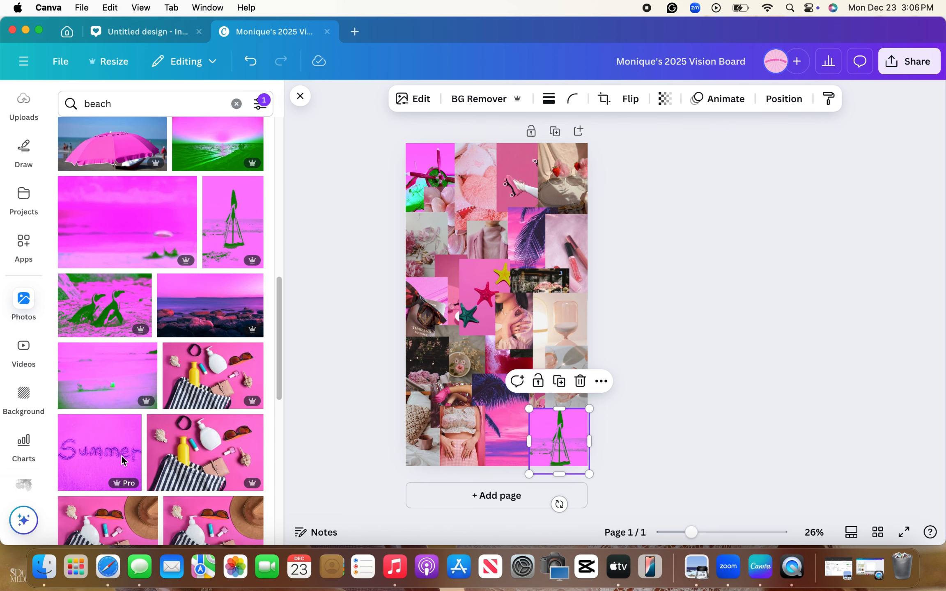
left_click_drag(200, 460, 416, 432)
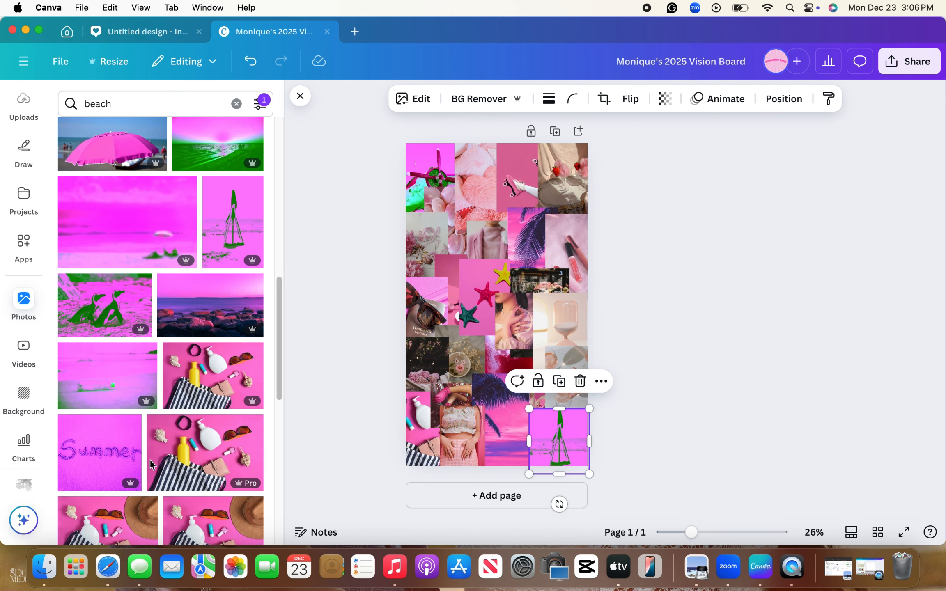
Replace the fluffy pink photo beside the biplane with the suitcase, hat and sunglasses picture, shifting its crop slightly left.
scroll(151, 464, "down", 6)
scroll(167, 422, "down", 7)
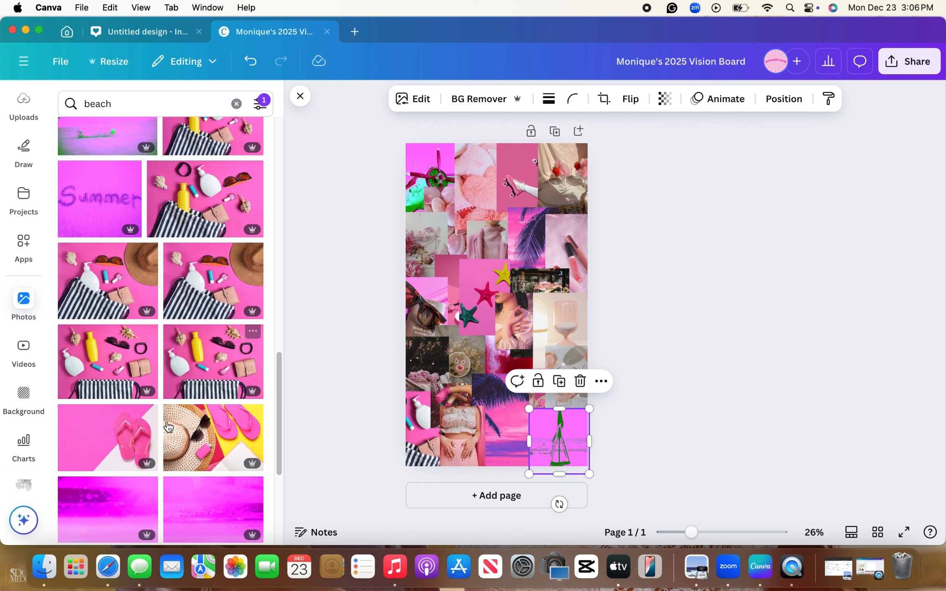
scroll(169, 420, "down", 2)
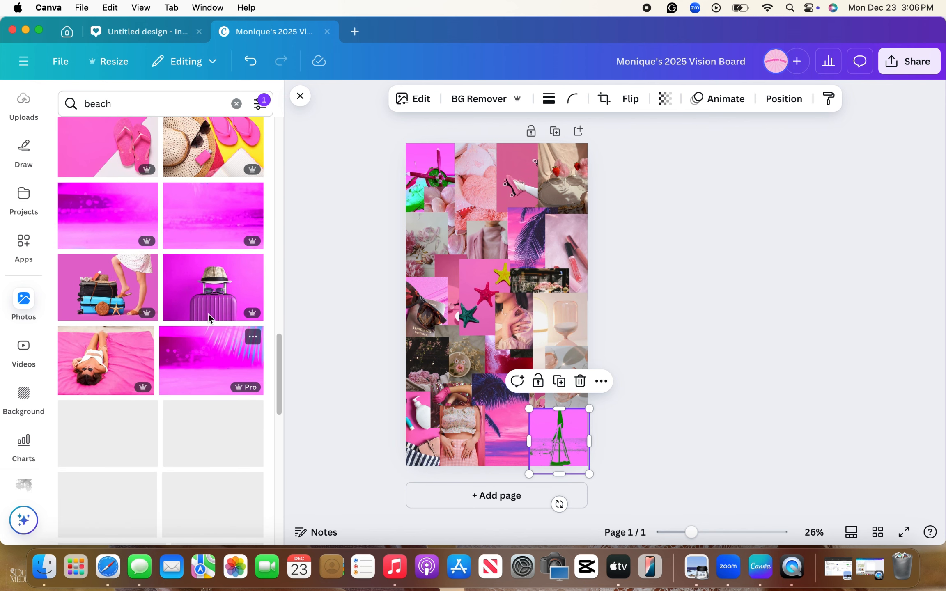
left_click_drag(216, 303, 470, 179)
left_click(471, 181)
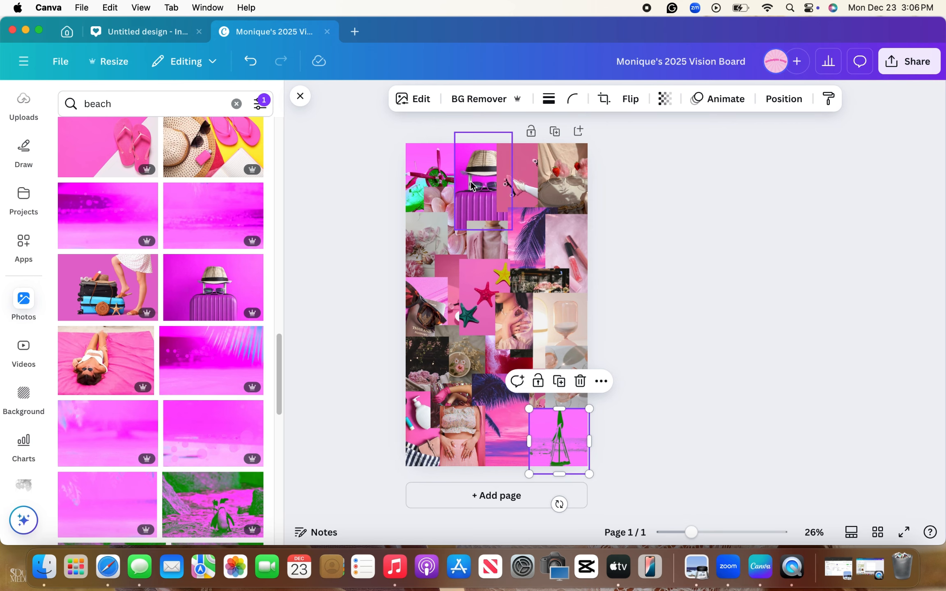
double_click(472, 183)
left_click_drag(466, 185, 460, 182)
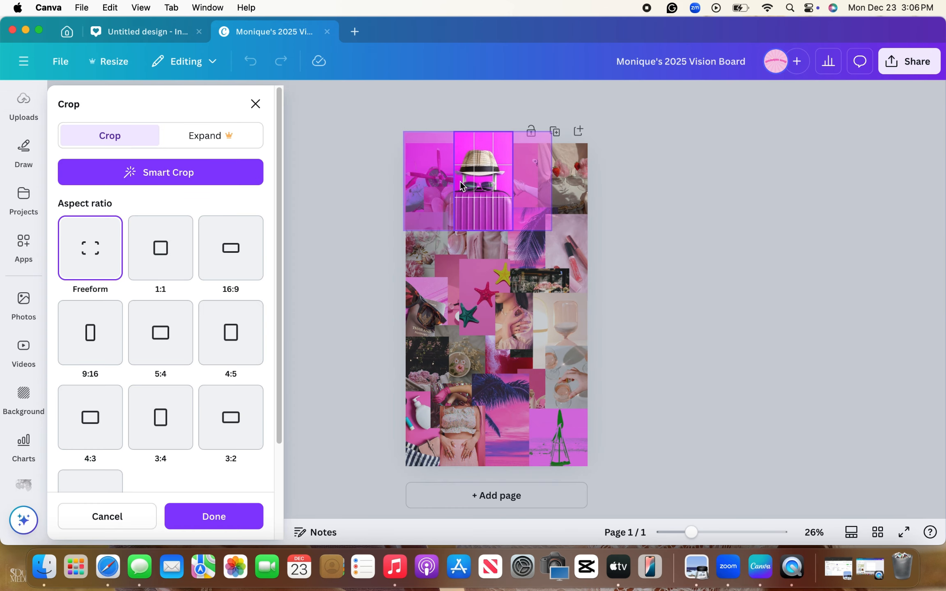
left_click(216, 514)
Replace the dark flower photo below the passport picture with the palm leaf, pineapple and sunglasses picture.
scroll(183, 334, "down", 10)
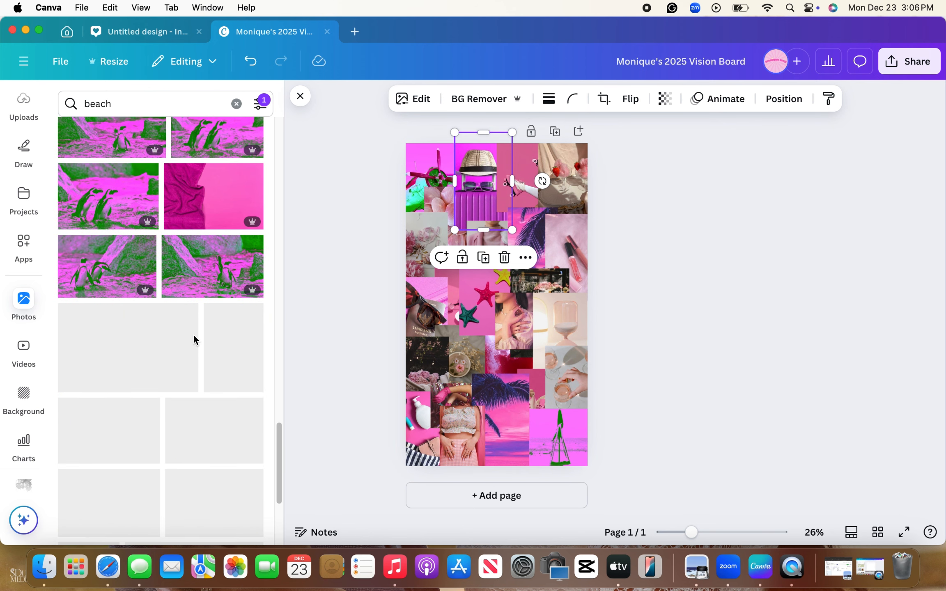
scroll(214, 361, "down", 3)
scroll(214, 361, "down", 3)
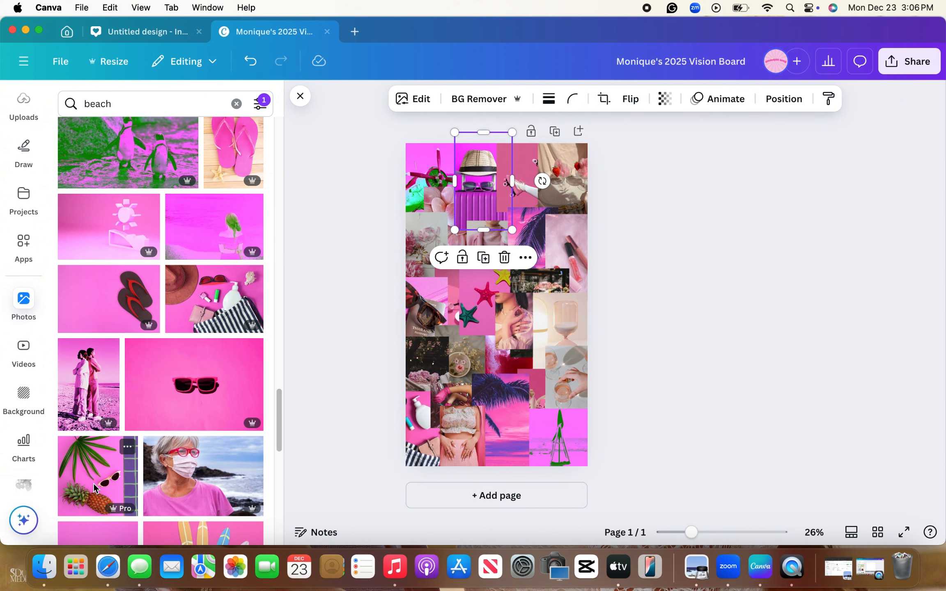
left_click_drag(94, 484, 448, 365)
double_click(429, 364)
left_click(331, 322)
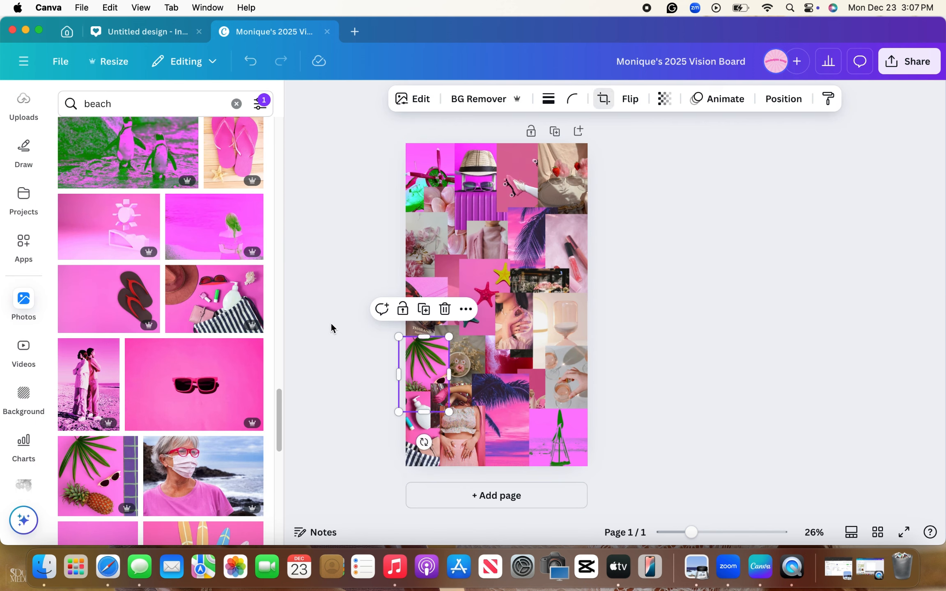
Replace the lipstick photo on the collage's right edge with the fanned-out surfboards on pink.
scroll(197, 382, "down", 6)
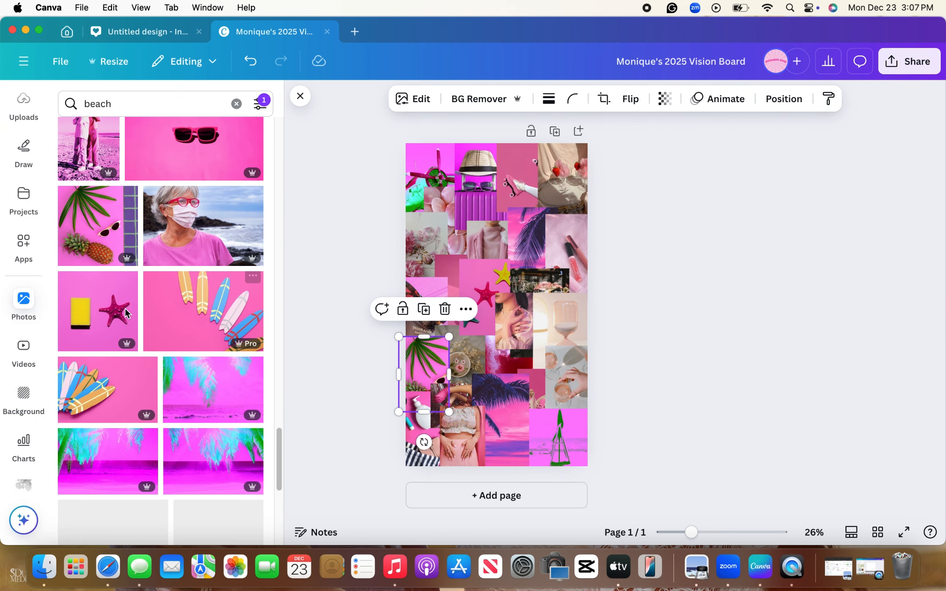
left_click_drag(103, 392, 623, 257)
double_click(575, 249)
left_click(628, 177)
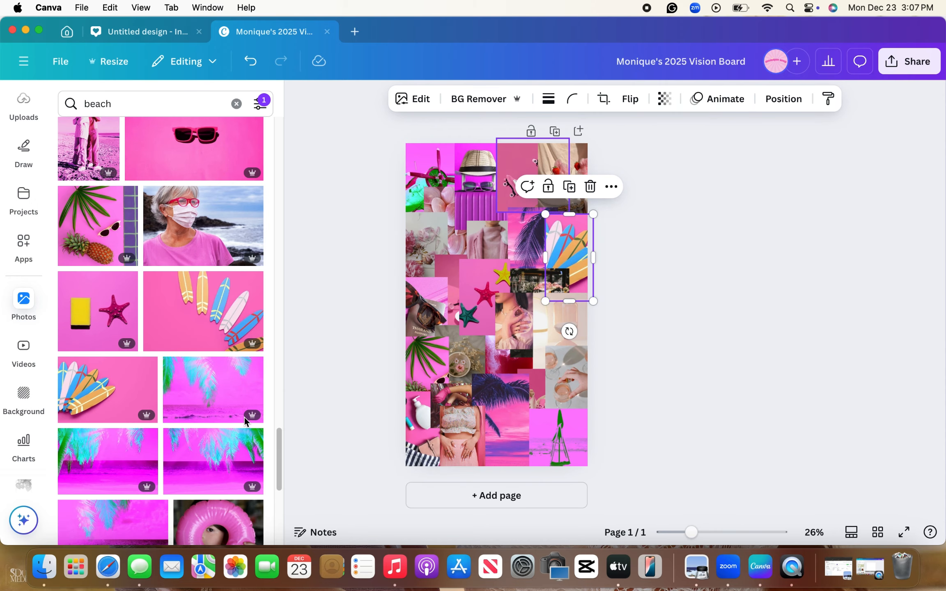
Replace the pink sweater photo above the starfish with the pink flip-flops on sand, keeping its full crop.
scroll(224, 427, "down", 8)
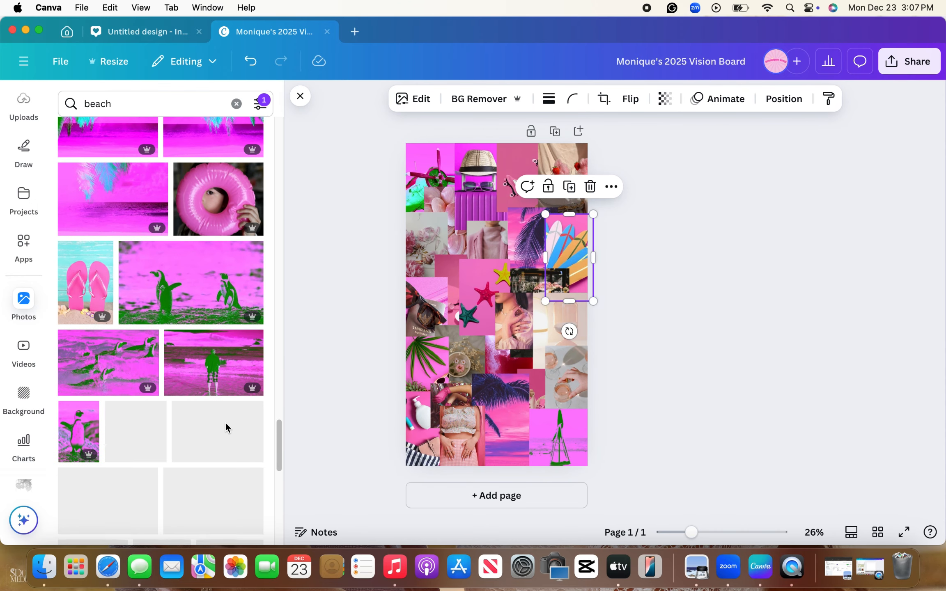
scroll(226, 422, "down", 3)
scroll(230, 421, "down", 3)
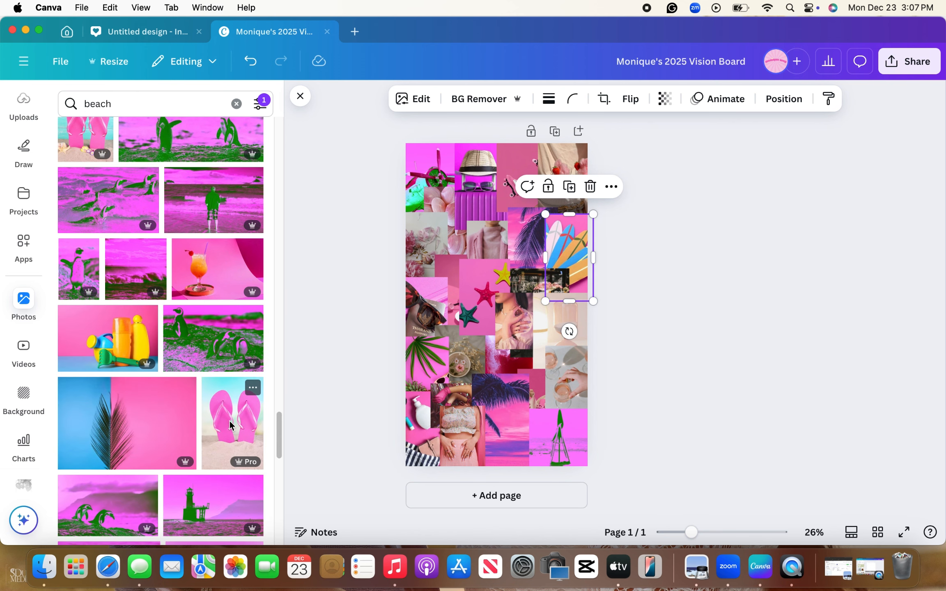
scroll(231, 425, "down", 5)
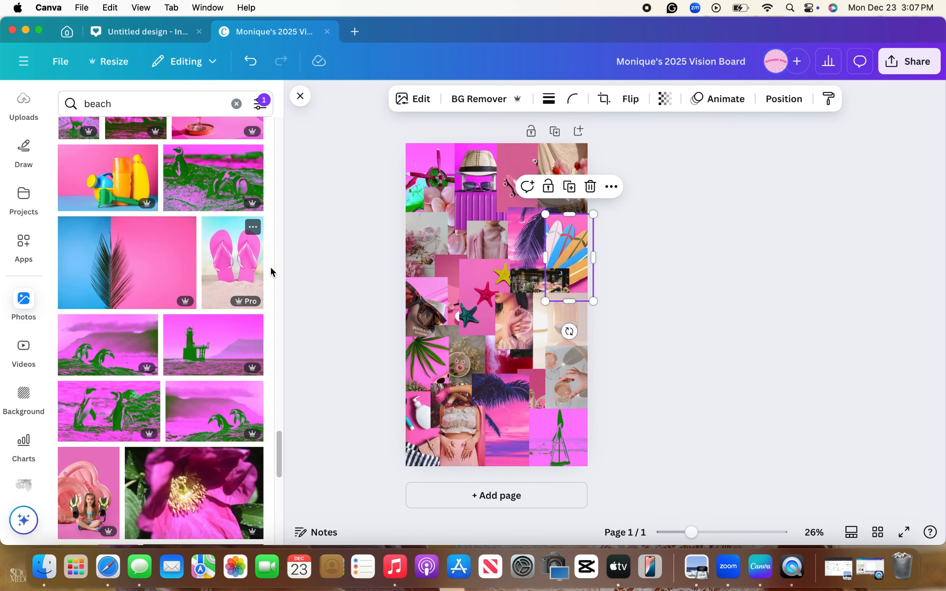
left_click_drag(272, 272, 495, 235)
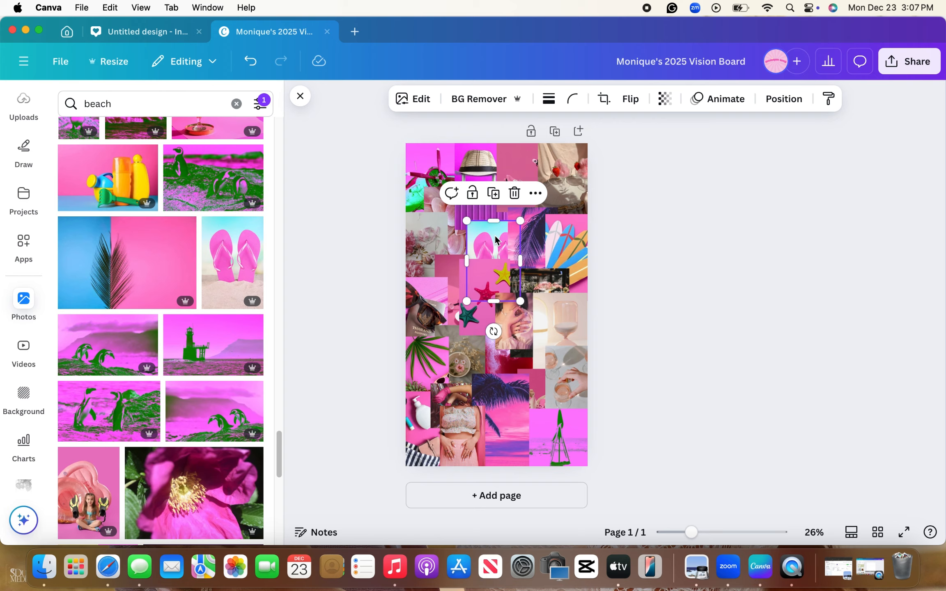
double_click(496, 247)
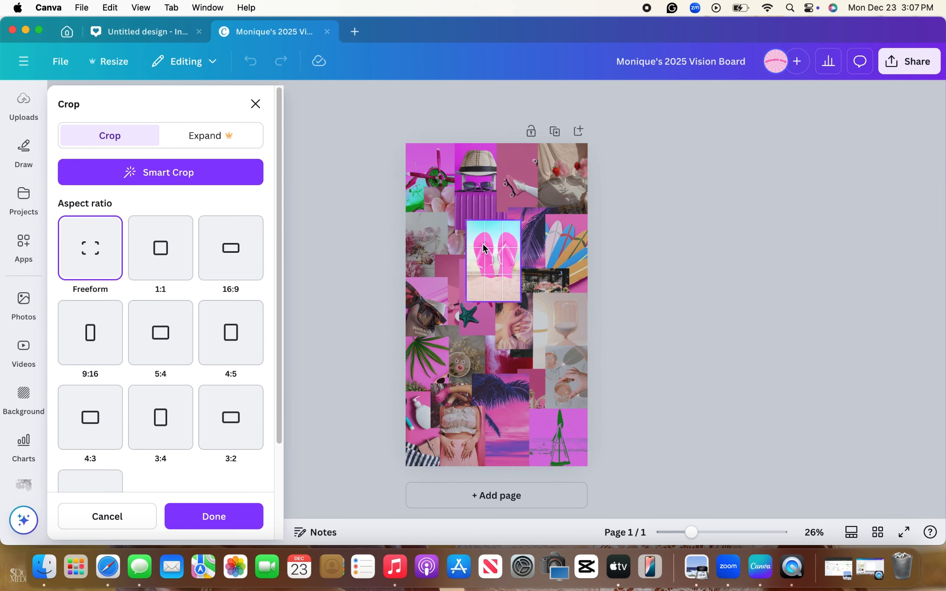
left_click(229, 518)
Look through the remaining beach pictures and the pink "gym" pictures for further collage images.
scroll(178, 400, "down", 5)
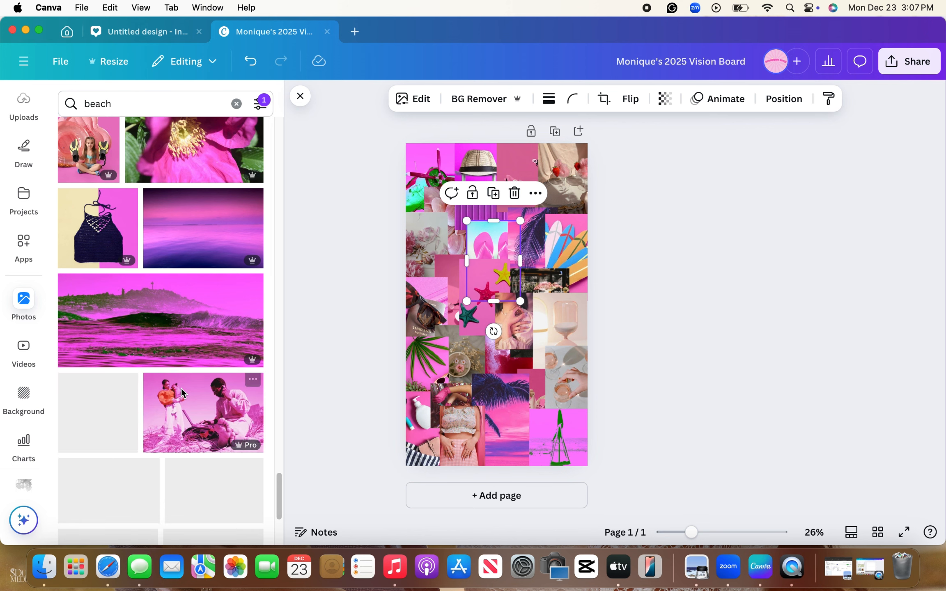
scroll(184, 392, "down", 3)
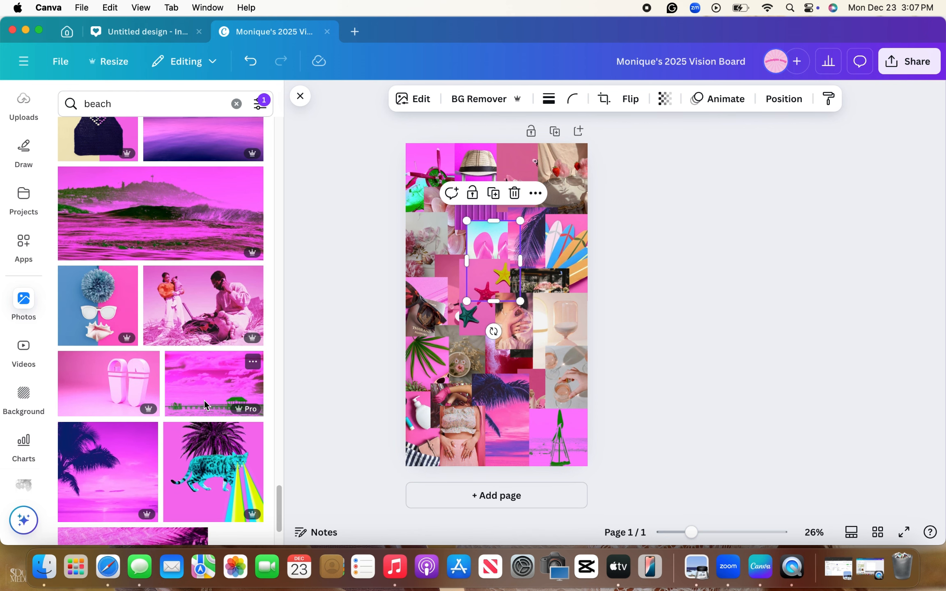
scroll(204, 402, "down", 3)
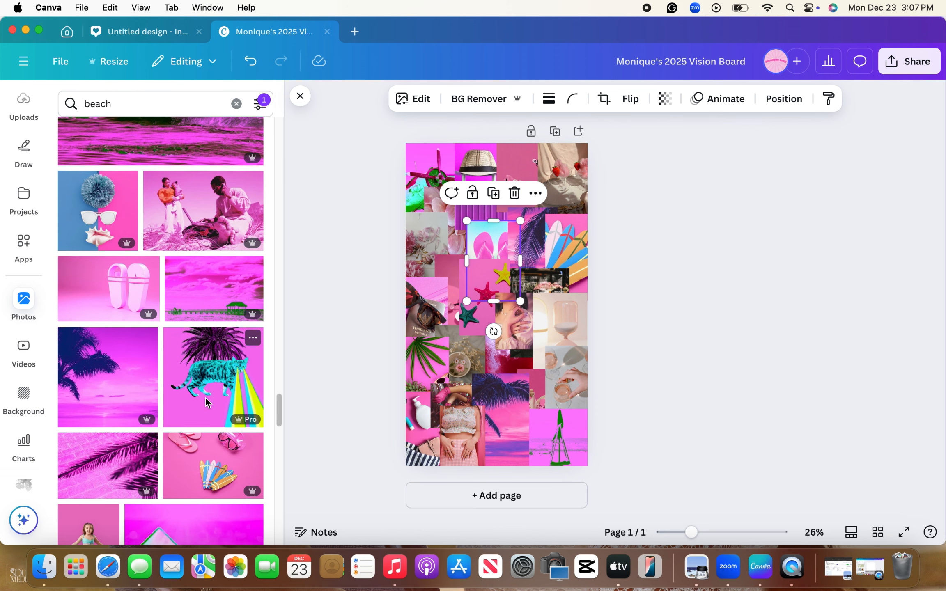
scroll(206, 402, "down", 5)
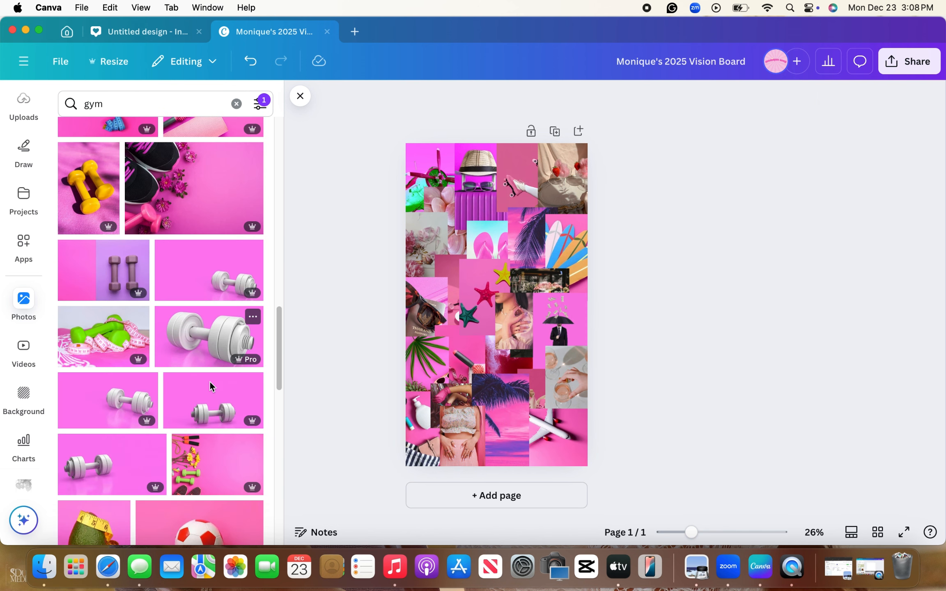
scroll(211, 384, "down", 2)
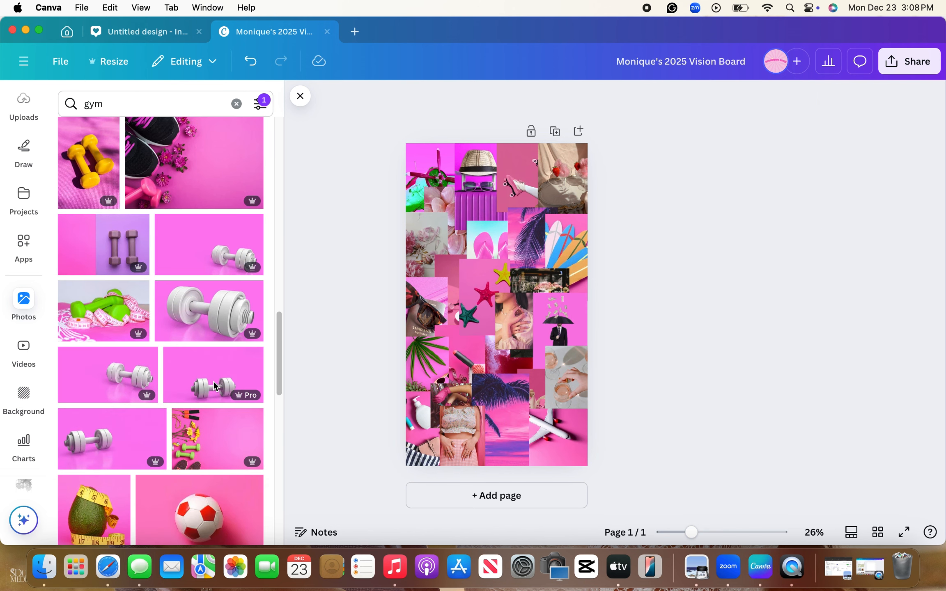
scroll(213, 386, "down", 9)
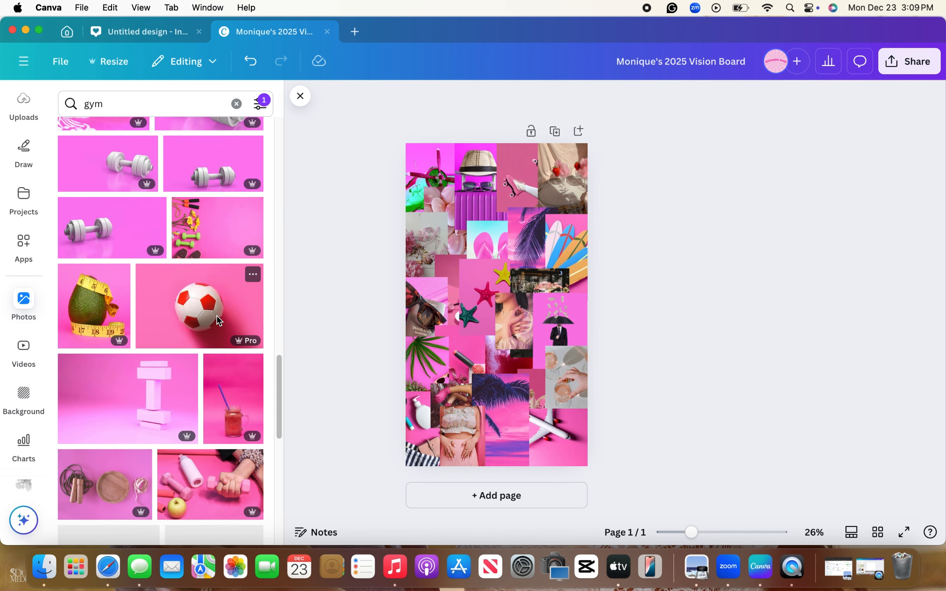